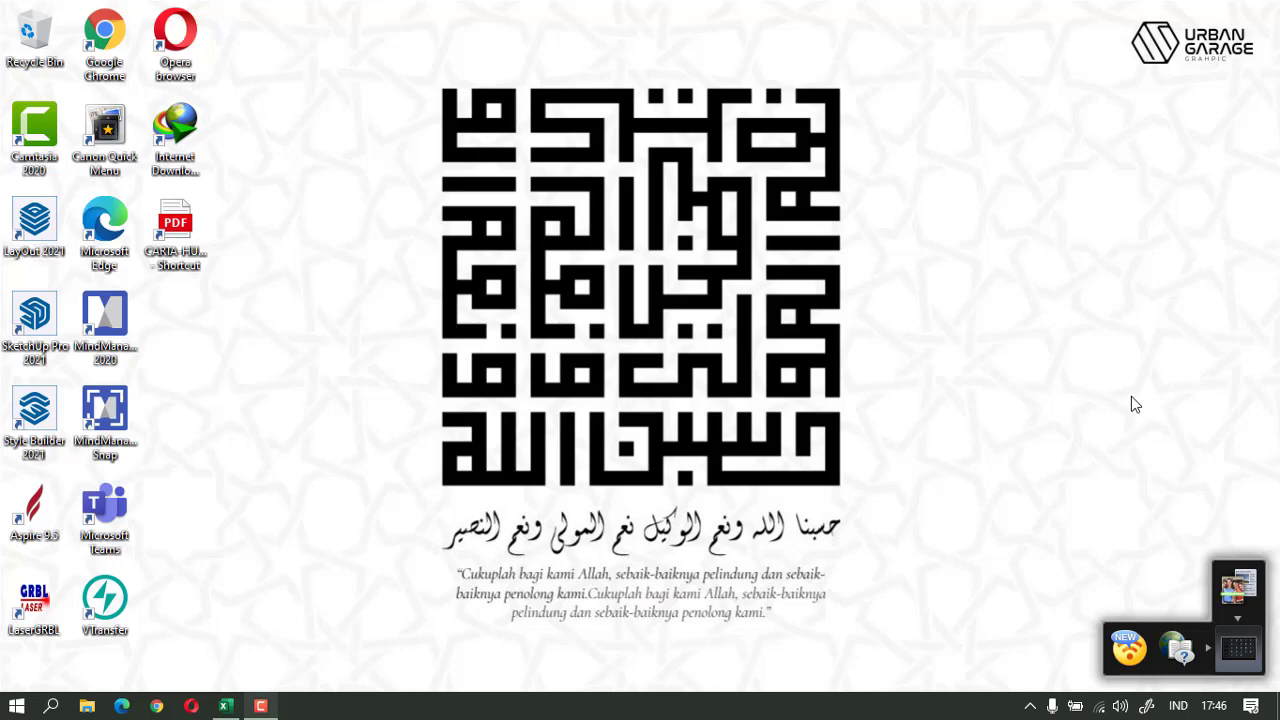
Switch to the open Book1 workbook in Excel.
left_click(226, 706)
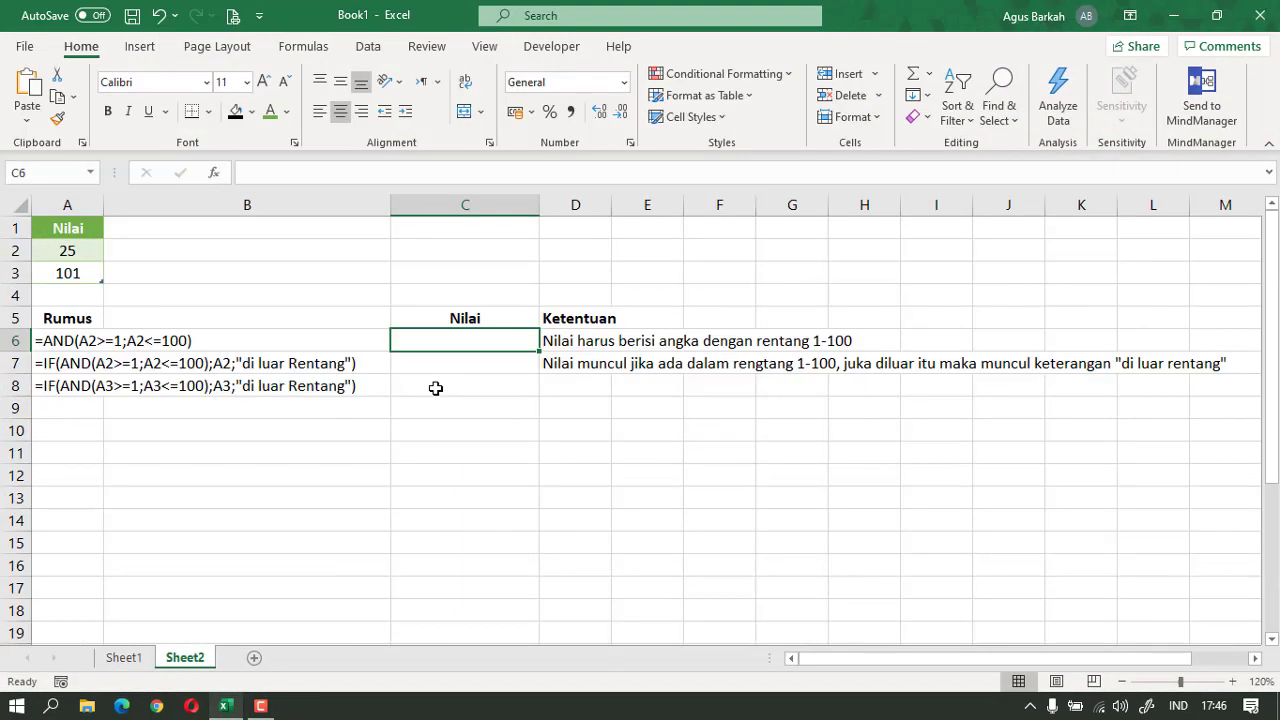
left_click(551, 563)
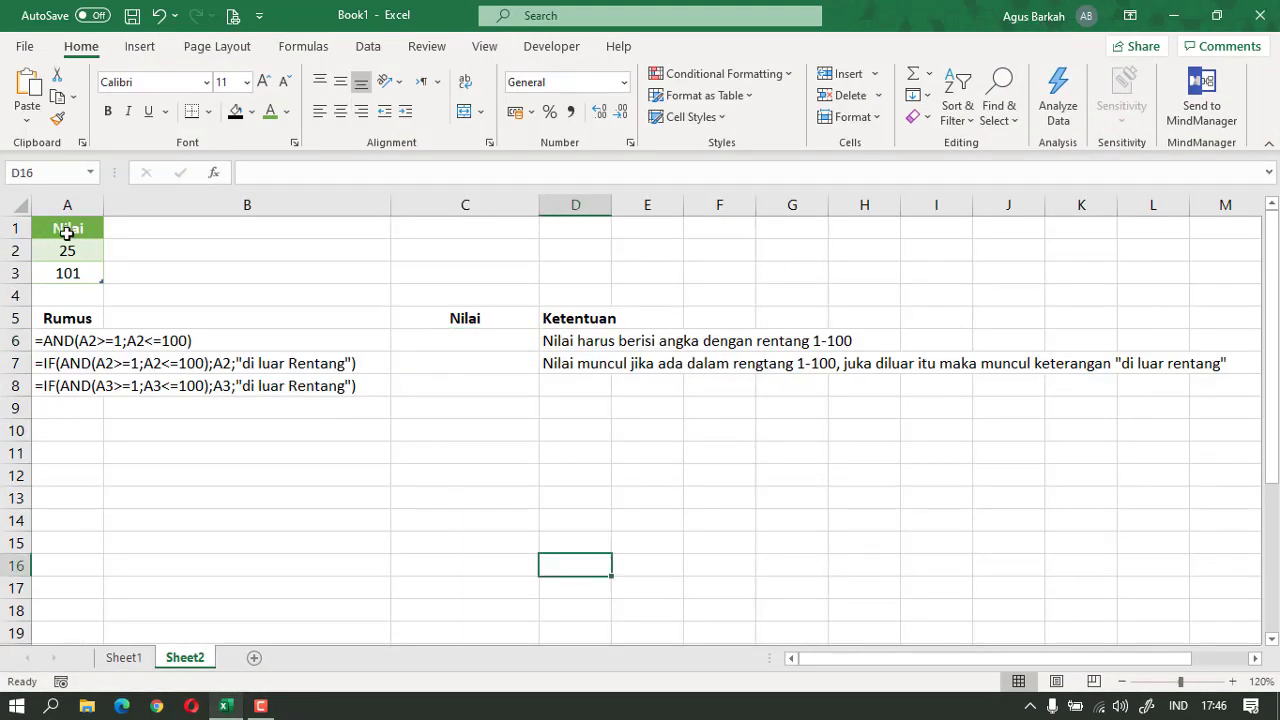
Examine the Nilai values in A2:A3 and the Rumus, Nilai and Ketentuan entries from row 5 down.
left_click_drag(68, 228, 75, 274)
left_click(145, 273)
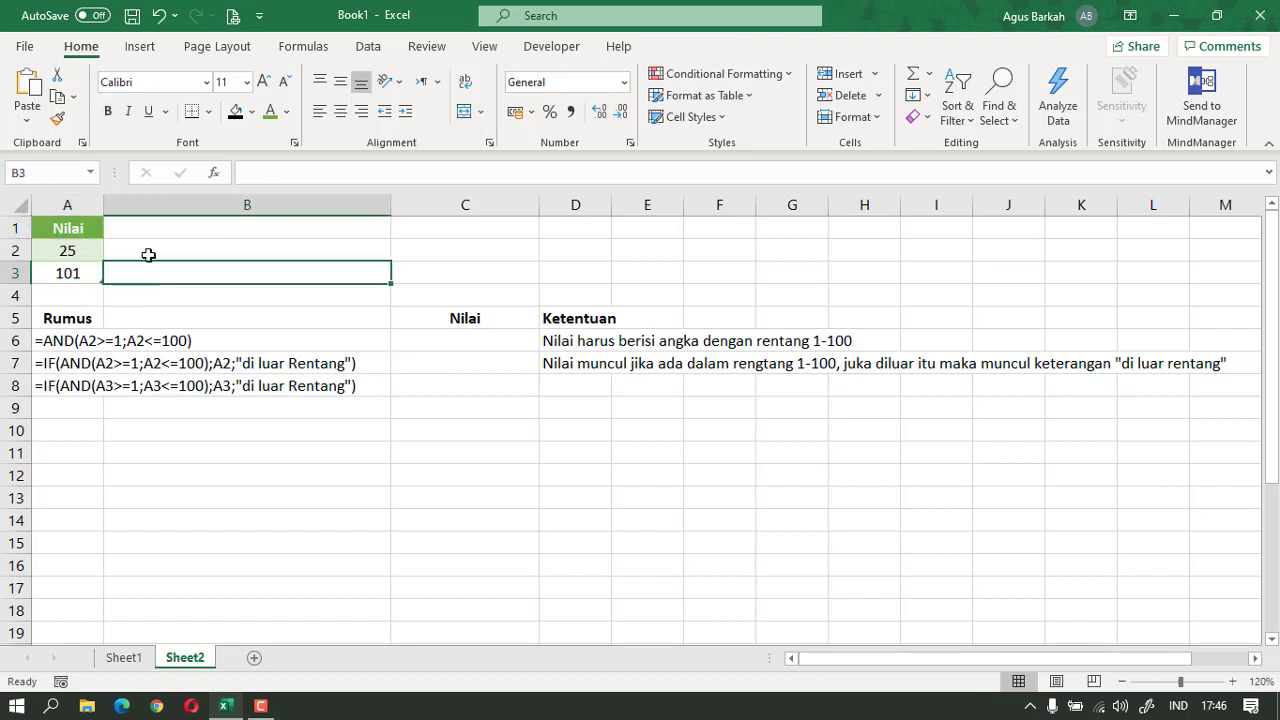
left_click(72, 251)
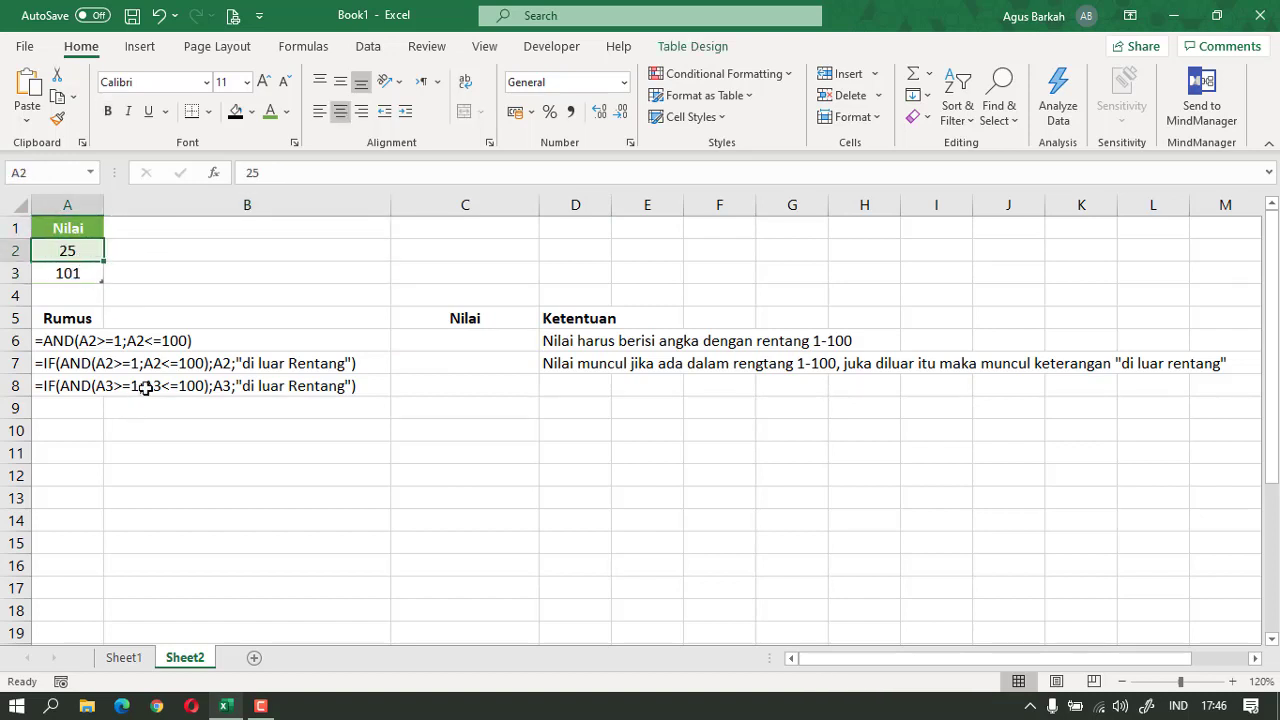
left_click(67, 280)
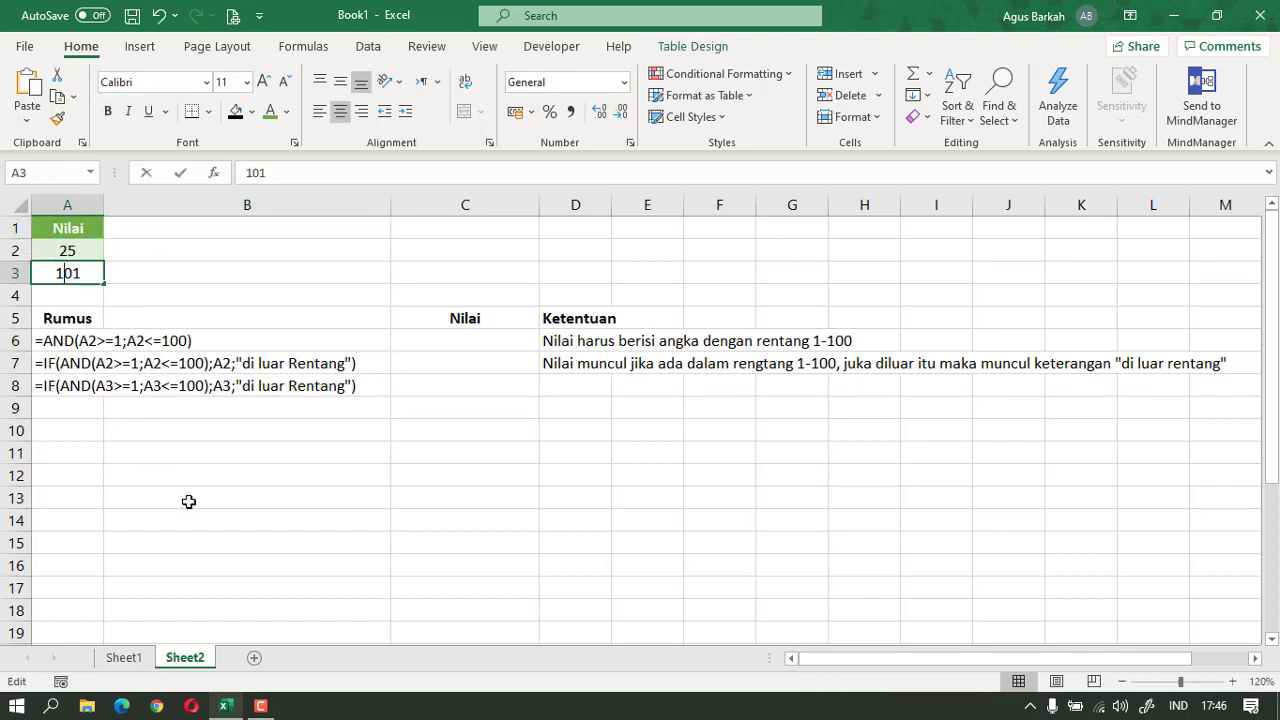
left_click(508, 520)
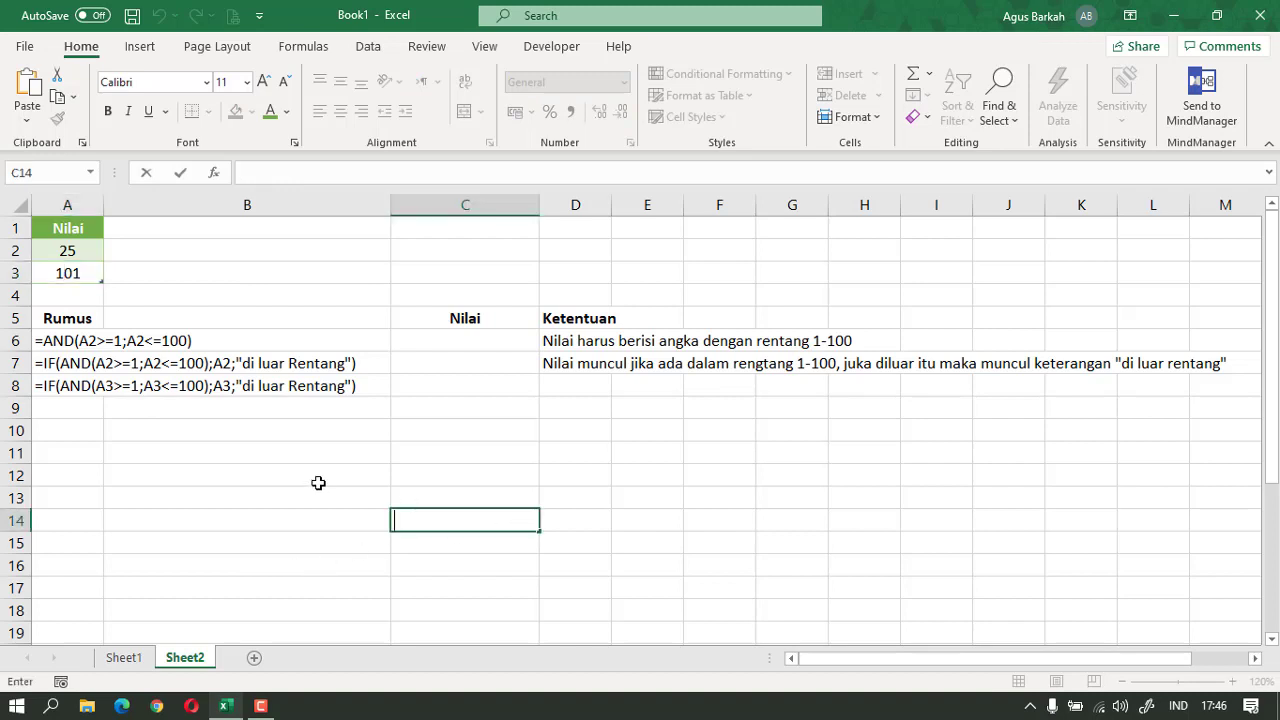
left_click_drag(88, 250, 90, 274)
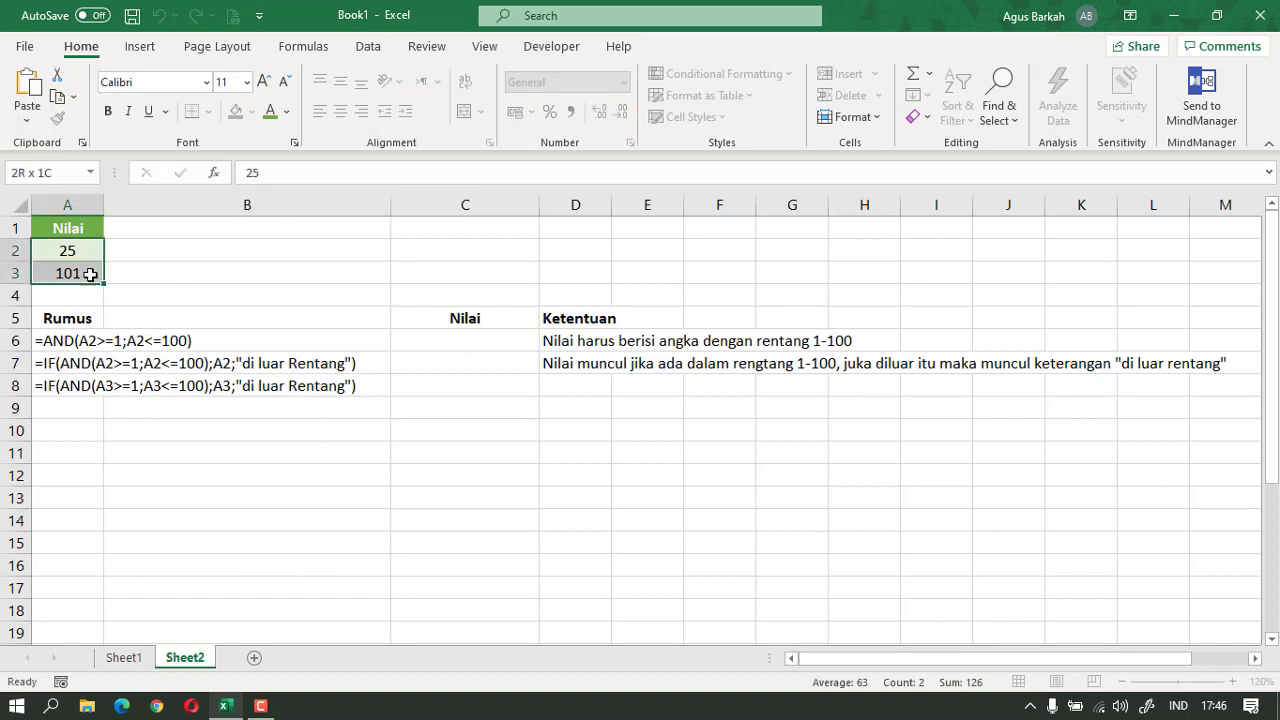
left_click(637, 480)
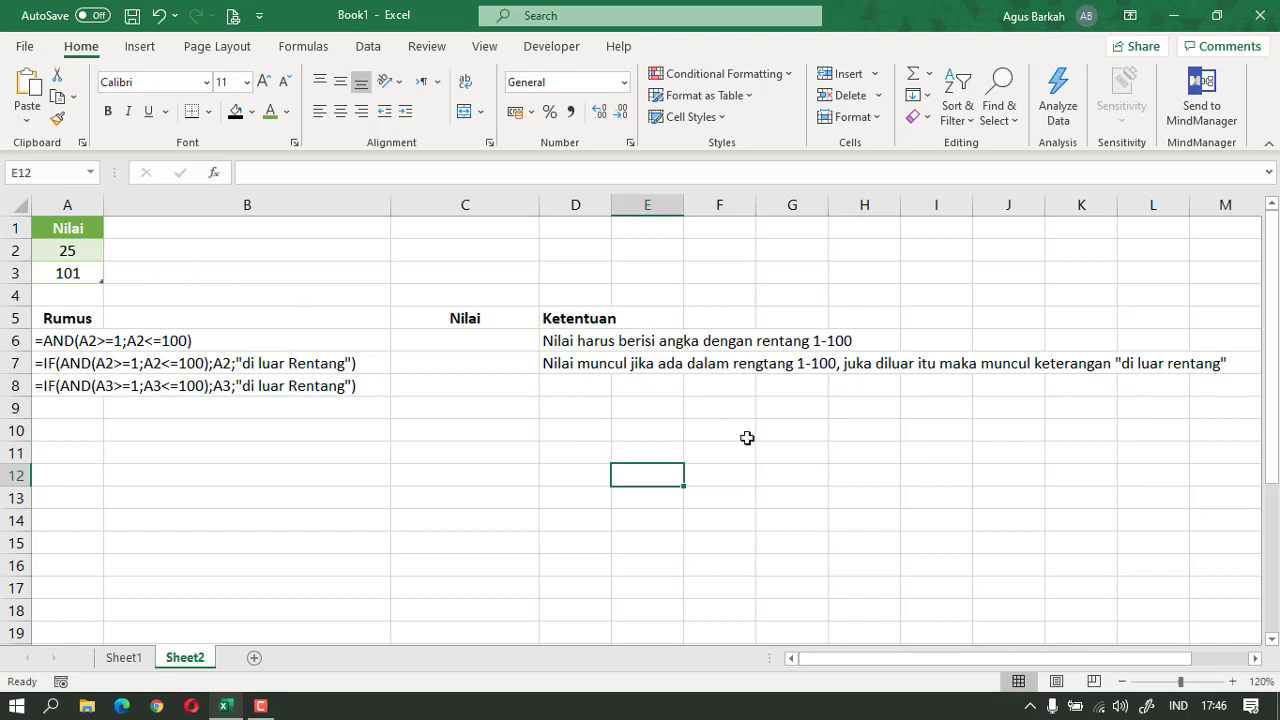
left_click(548, 364)
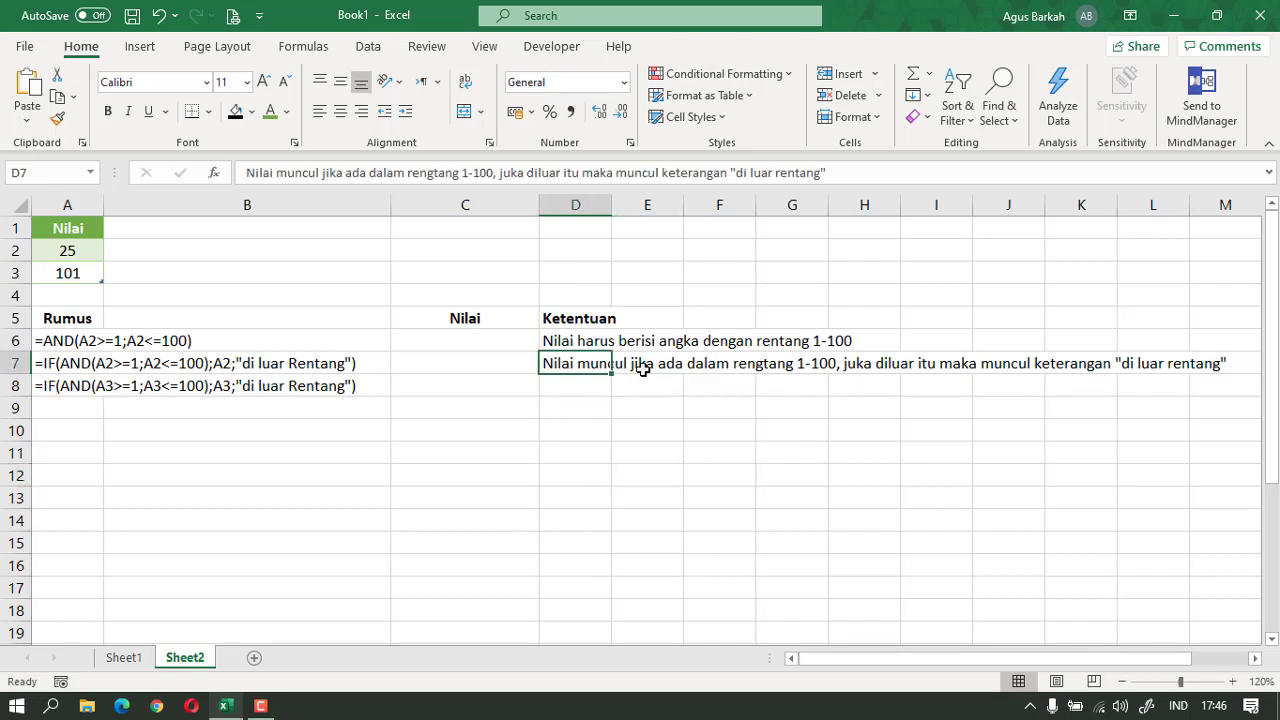
left_click_drag(91, 253, 90, 272)
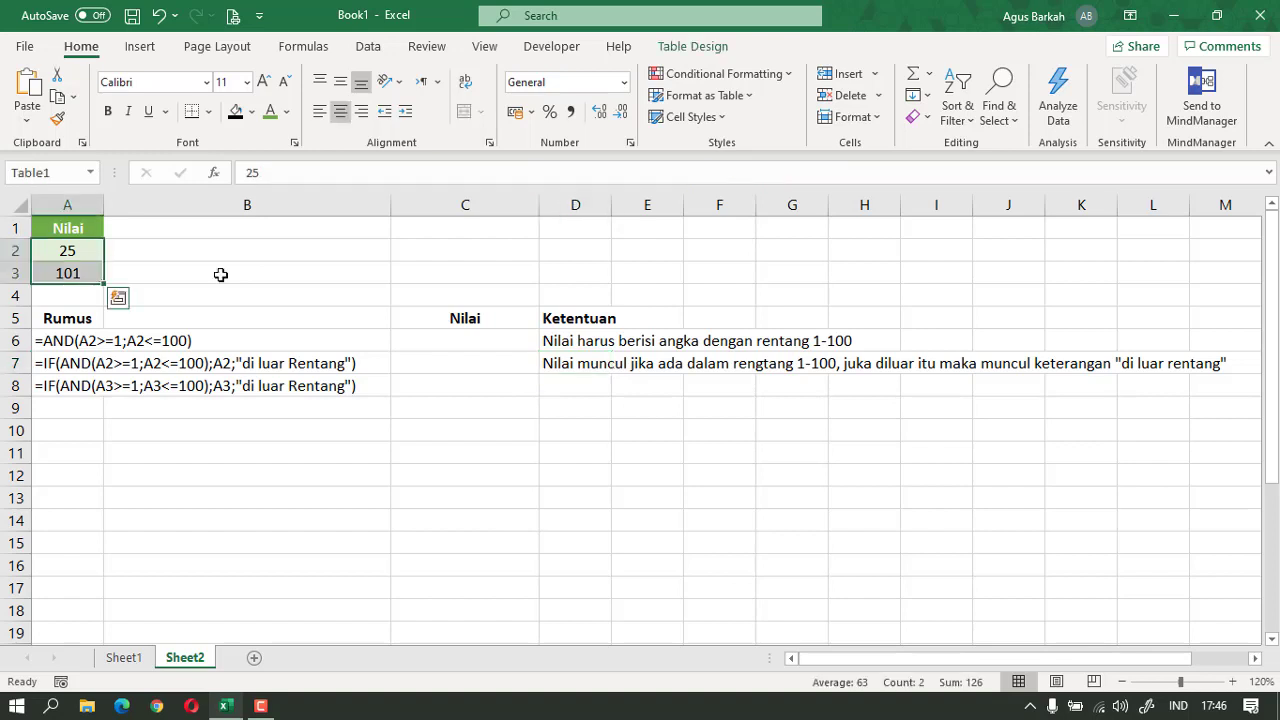
left_click(221, 275)
left_click(80, 247)
left_click(228, 281)
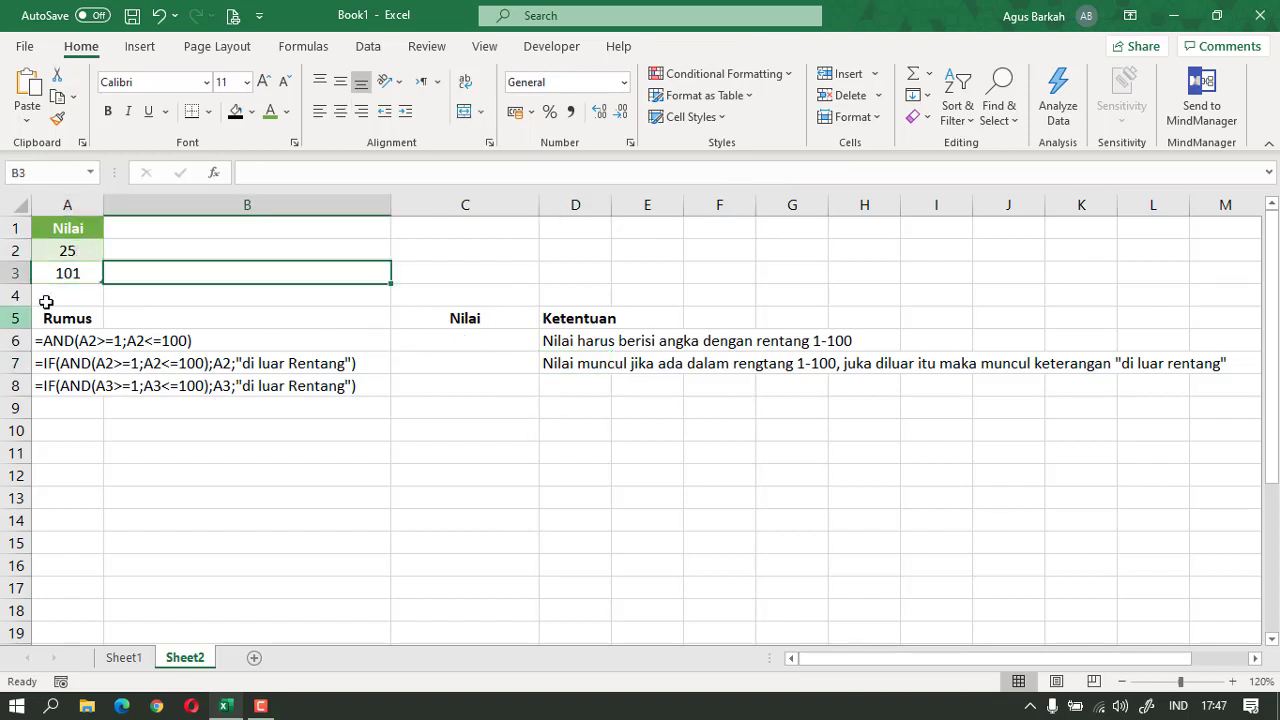
left_click_drag(86, 316, 720, 372)
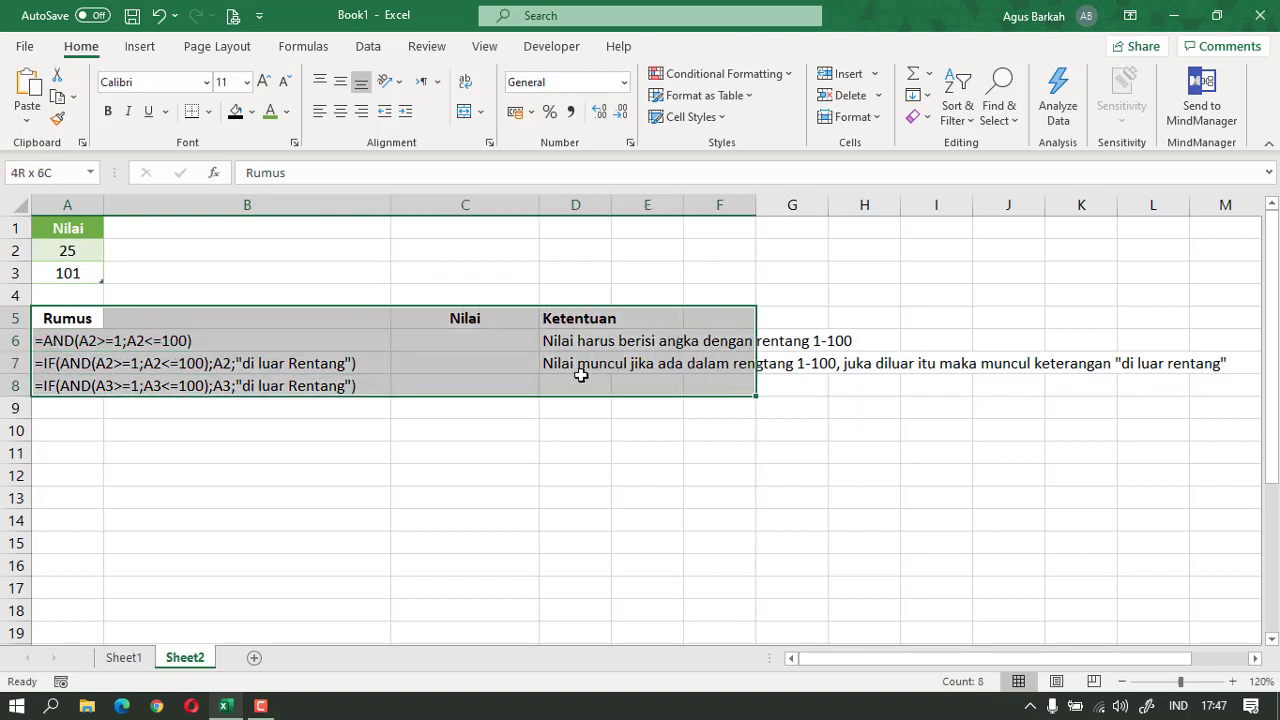
Enter the formula =AND(A2>=1;A2<=100) in cell C6 to test whether A2 lies between 1 and 100.
left_click(465, 363)
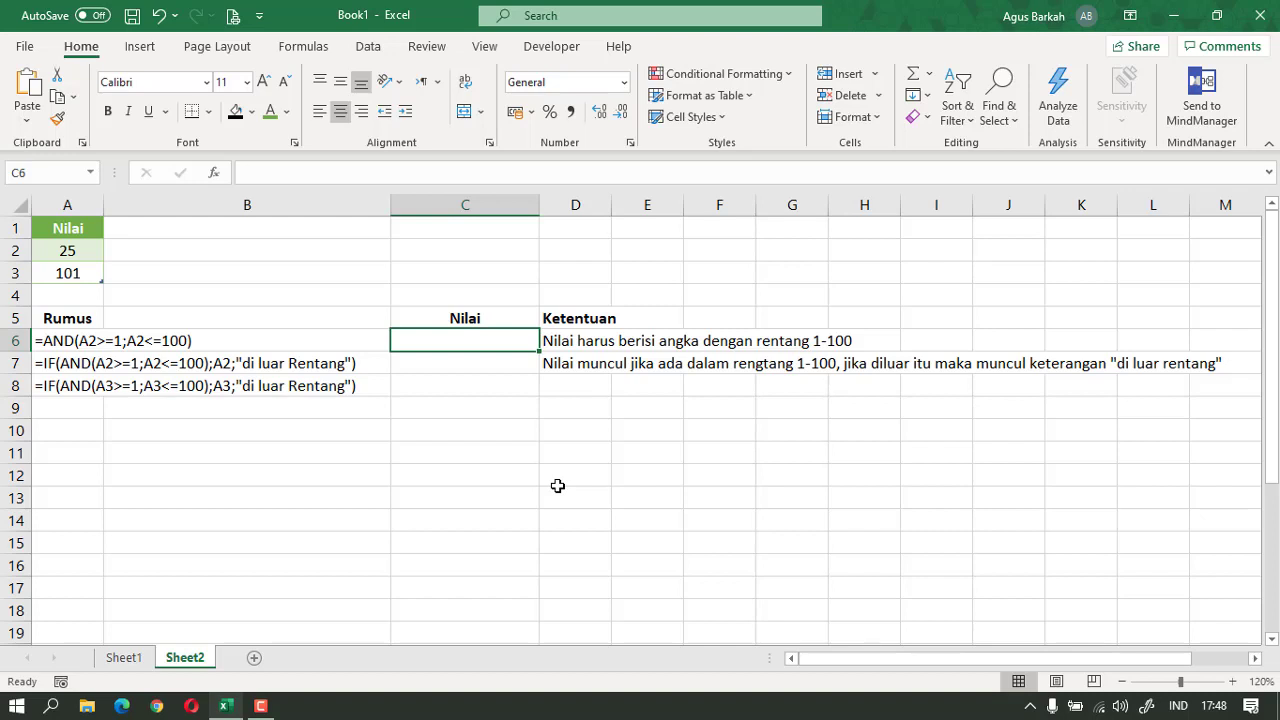
type("=AND(")
left_click(66, 252)
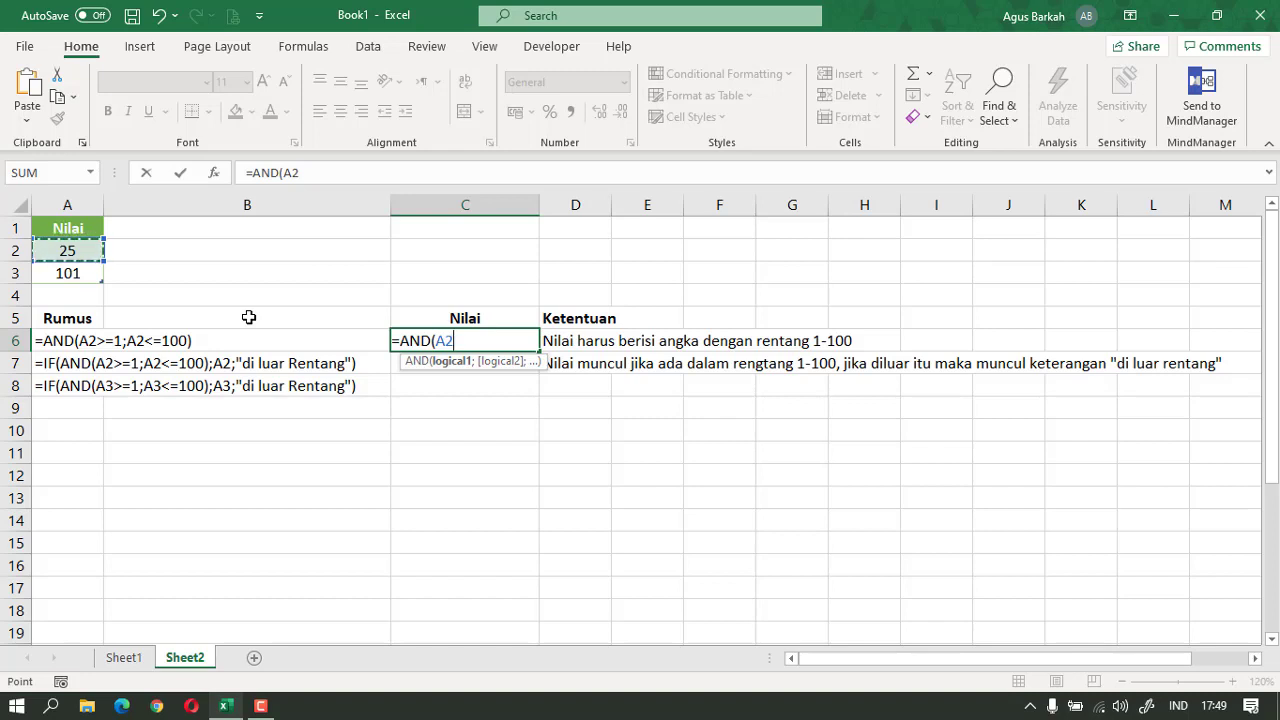
type(">=1;")
left_click(77, 248)
type("<")
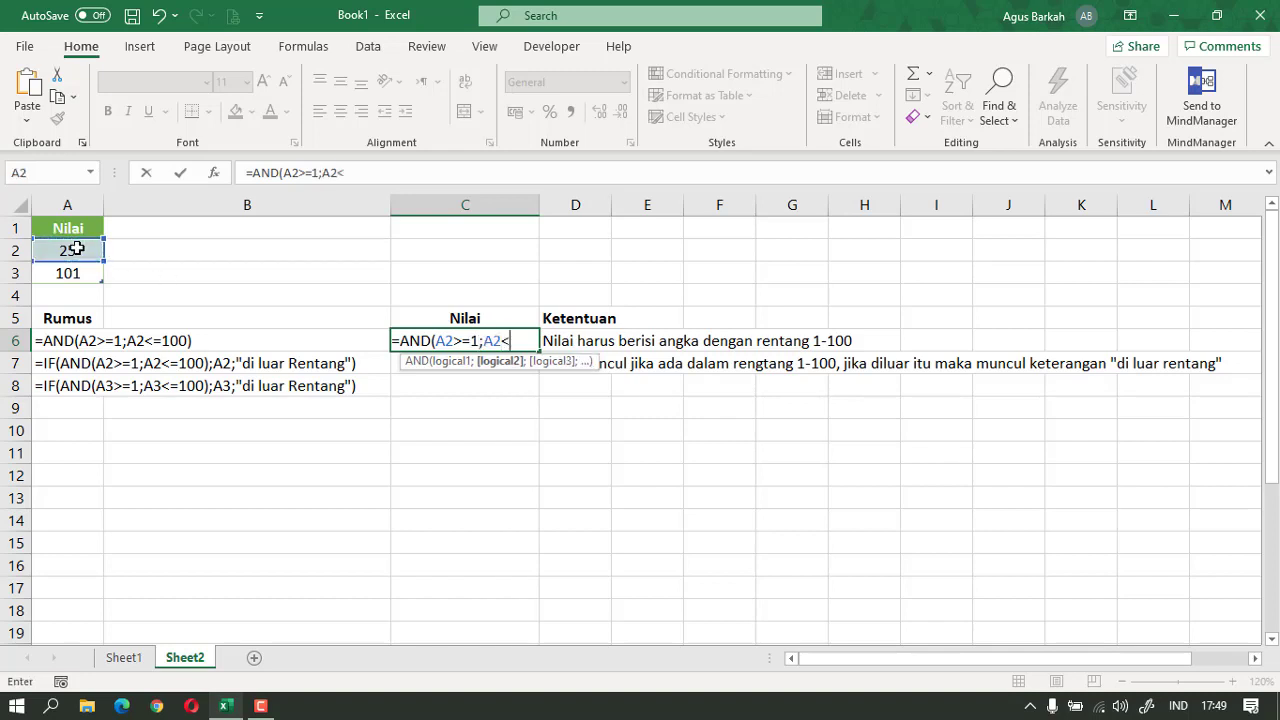
type("=100)")
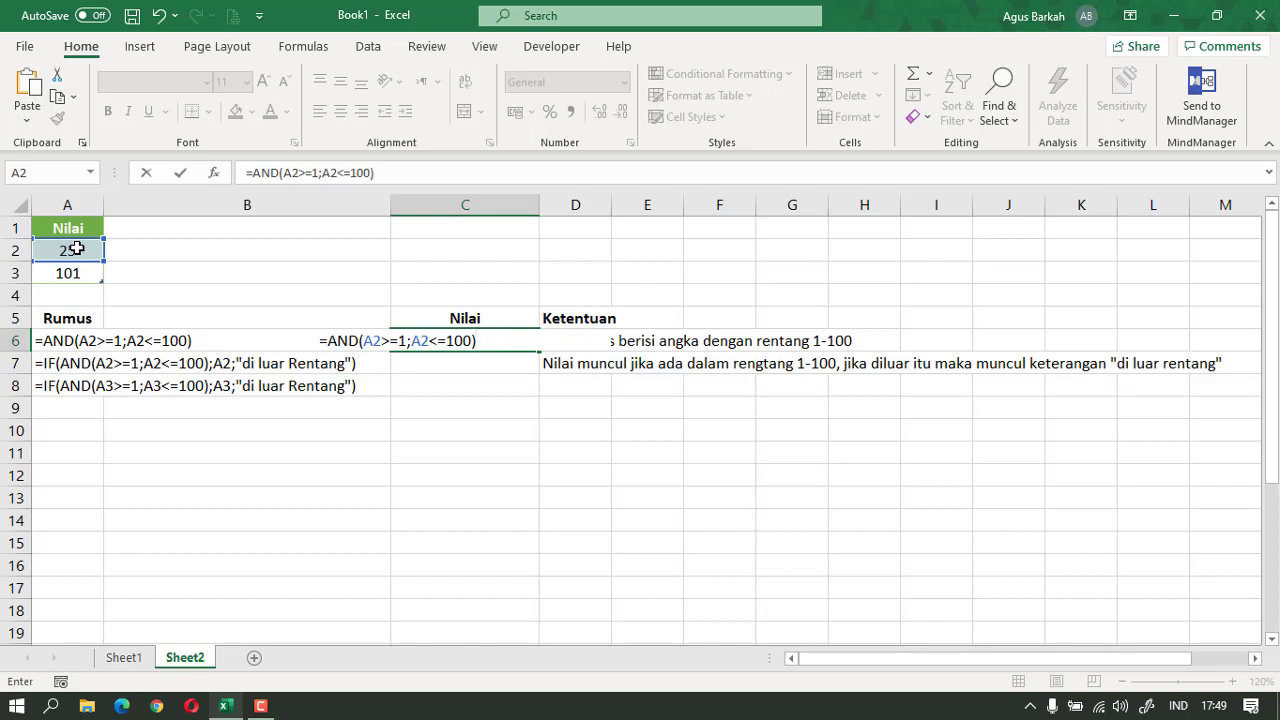
key("Return")
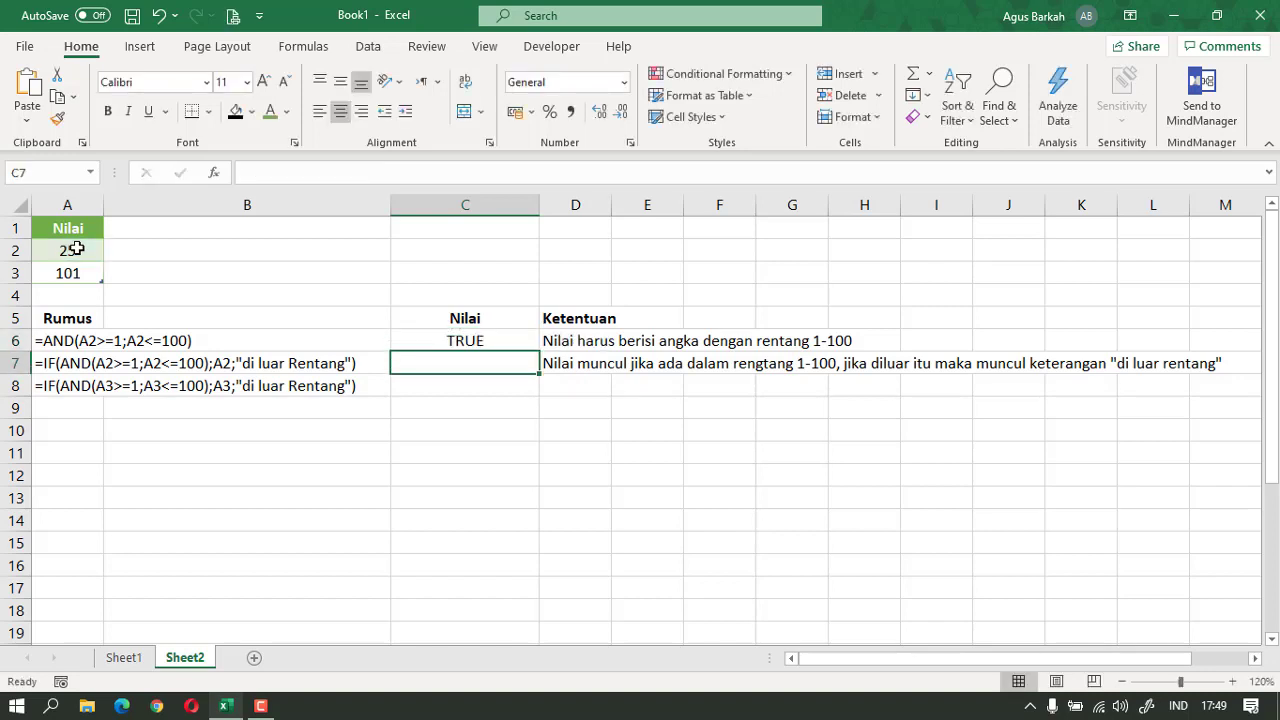
key("Up")
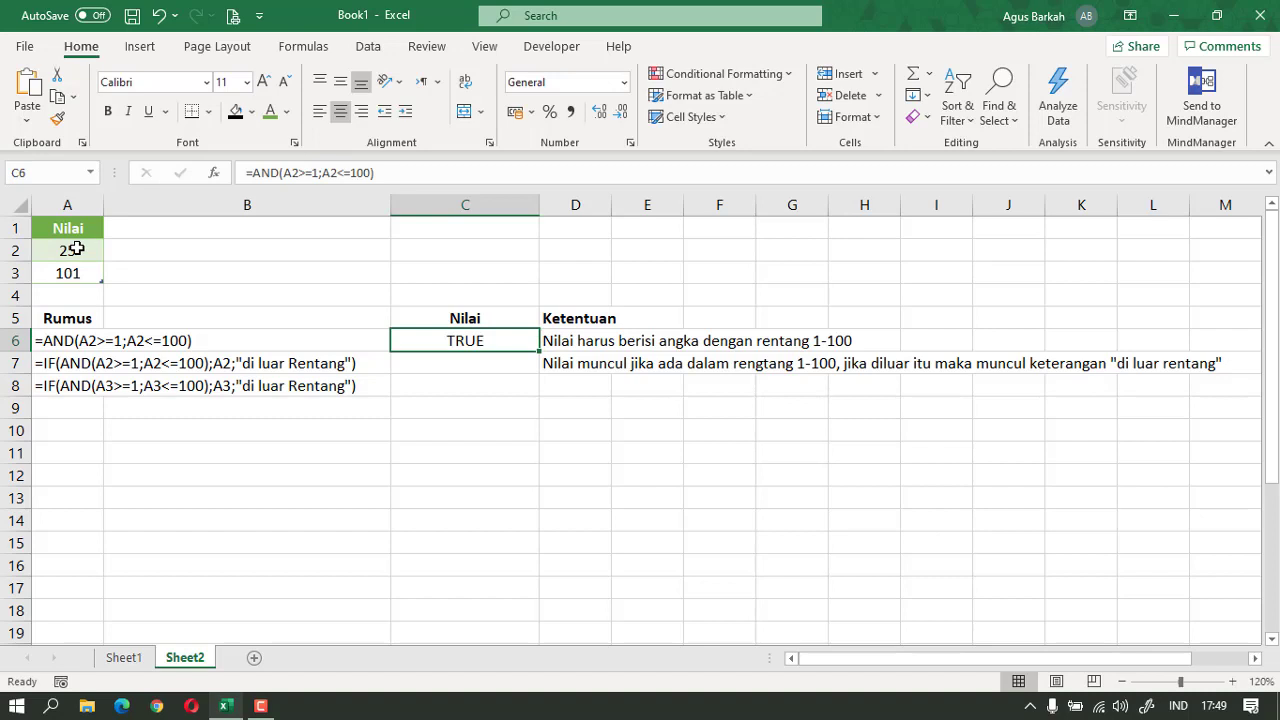
Set the value in A2 to 105 and check the AND formula's result in C6.
left_click(76, 249)
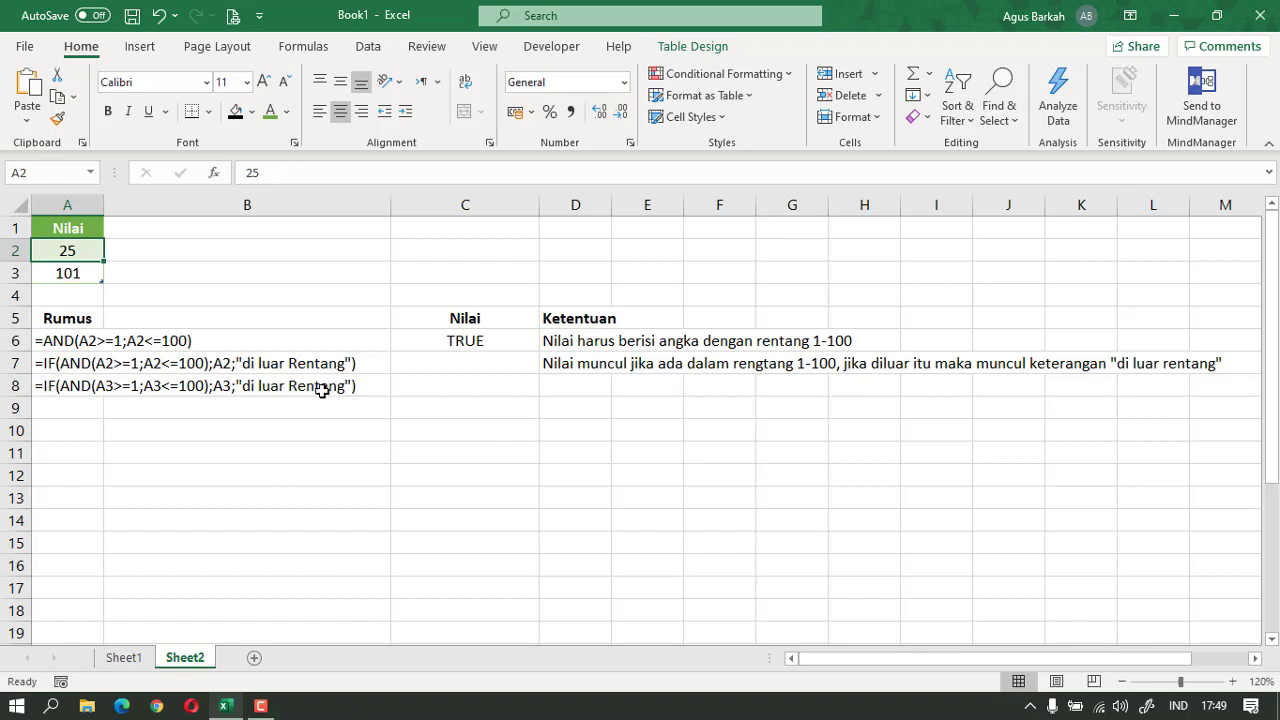
double_click(79, 250)
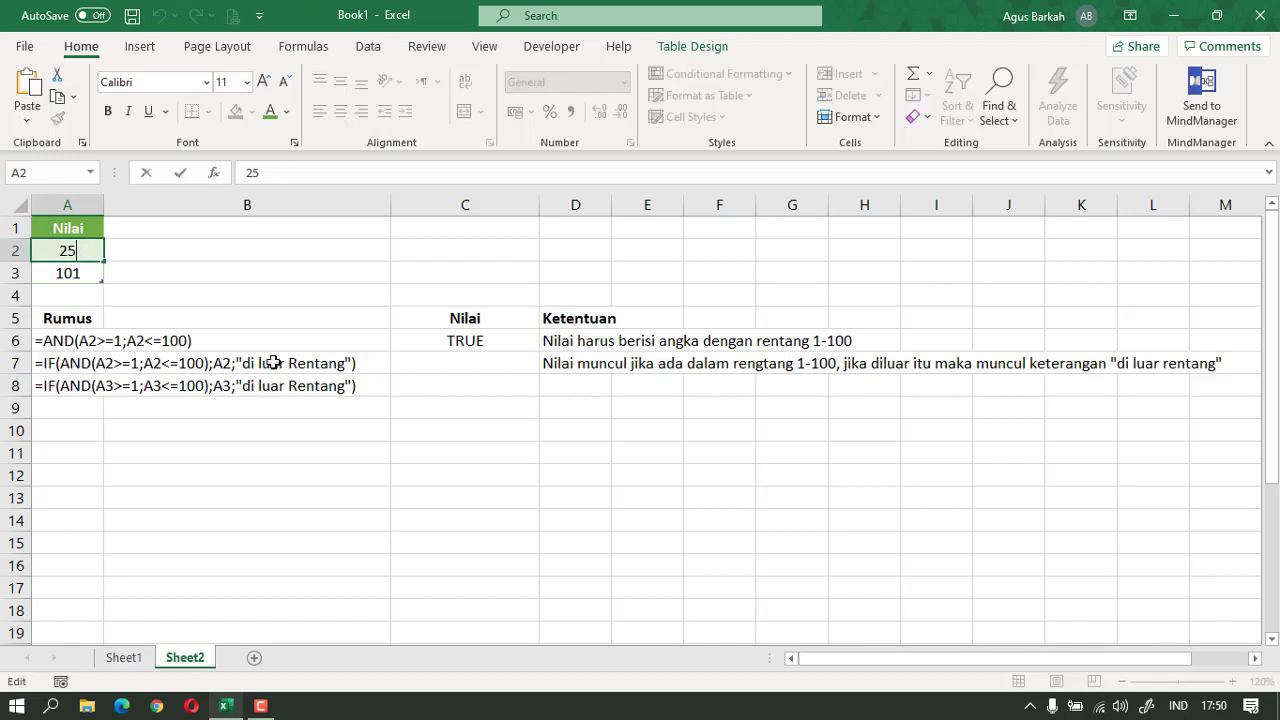
key("BackSpace")
key("BackSpace")
type("105")
key("Return")
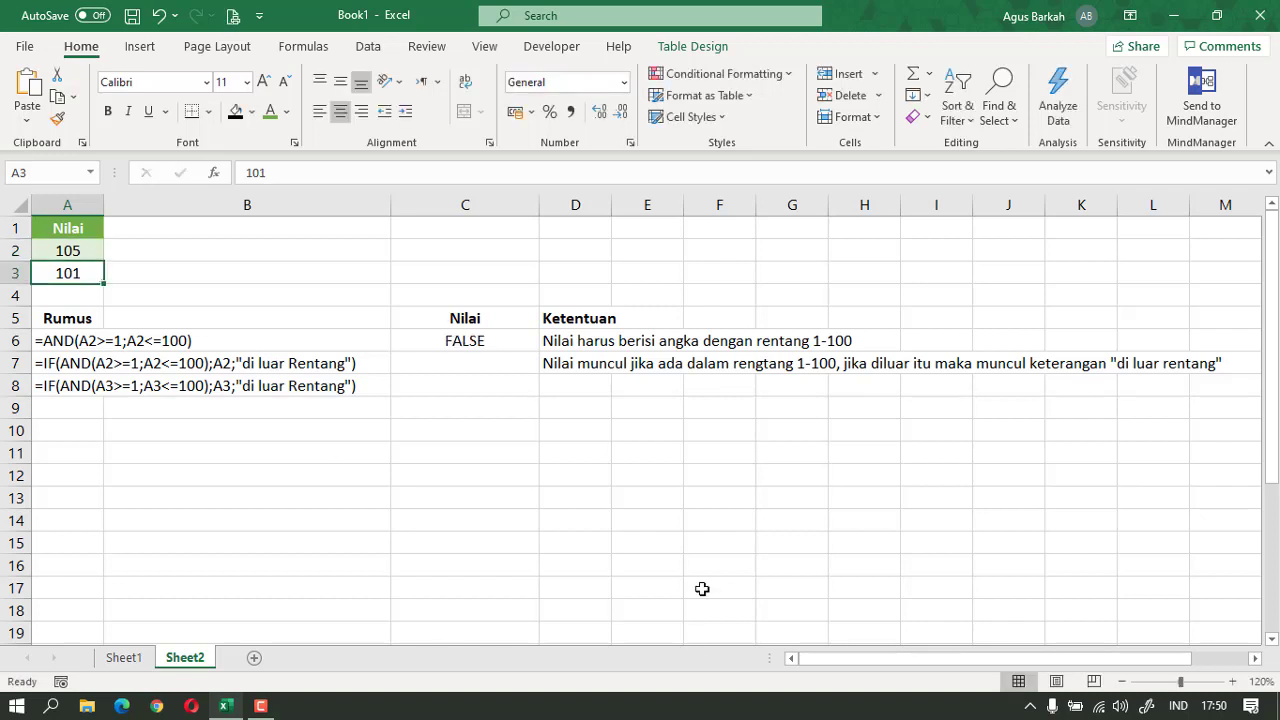
left_click(481, 343)
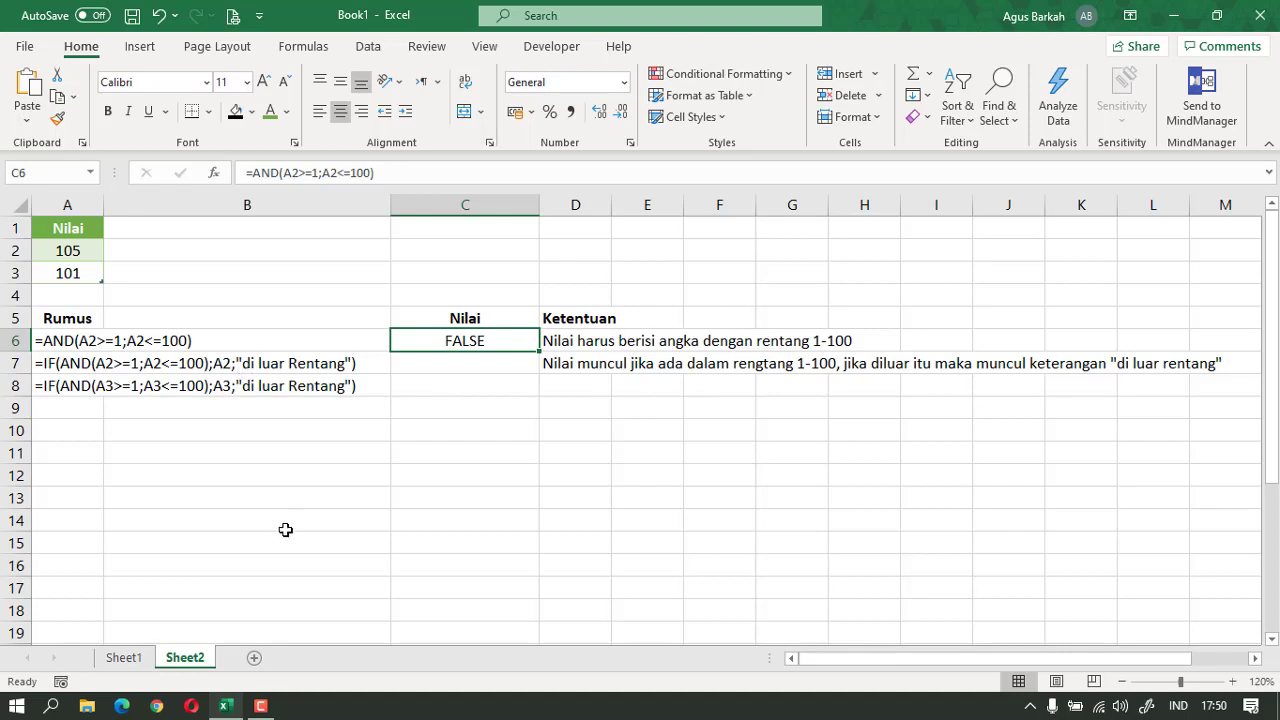
Set the value in A2 back to 25.
left_click(78, 253)
type("1")
key("BackSpace")
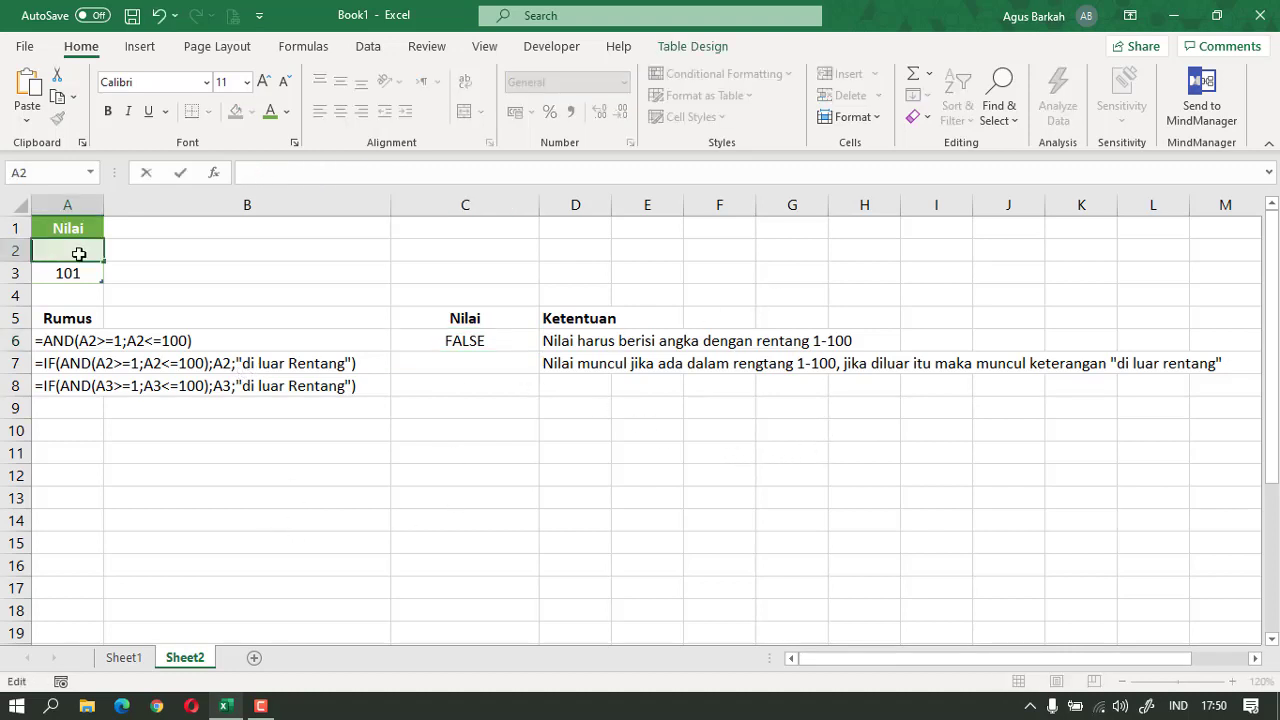
type("25")
key("Return")
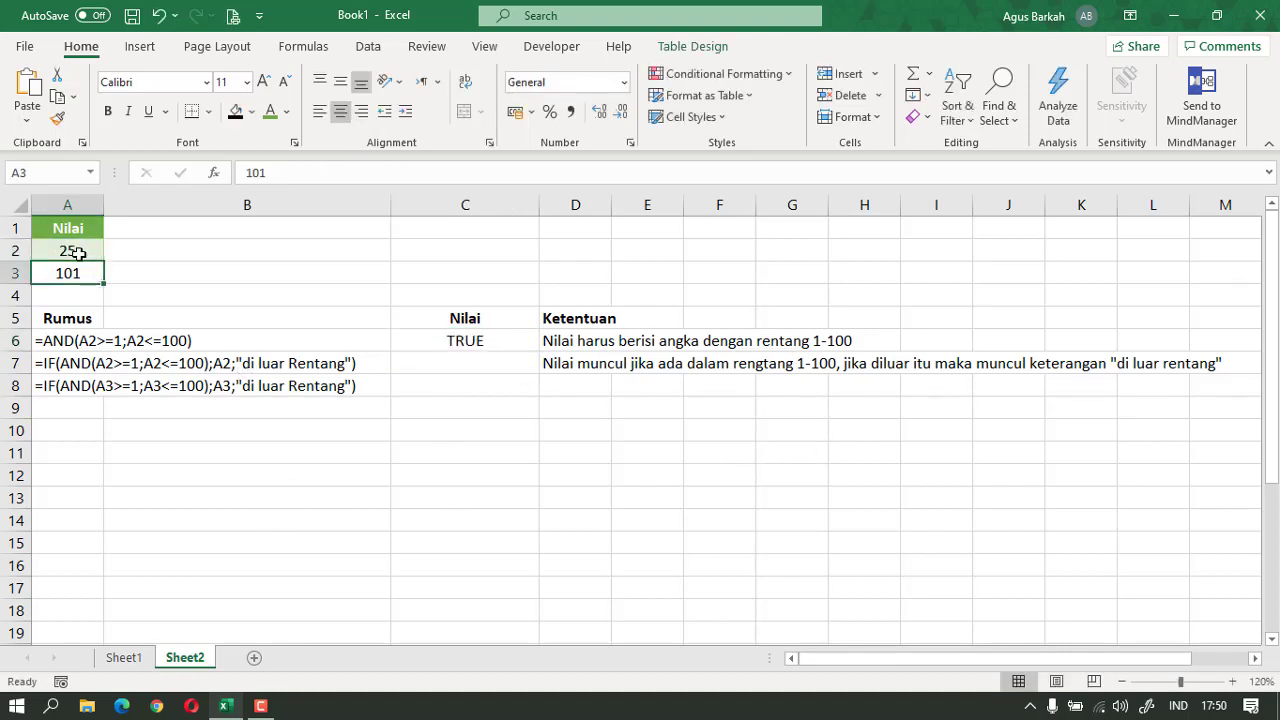
Begin an IF formula in C7 with AND(A2>=1;A2<=100) as its logical test.
left_click(495, 362)
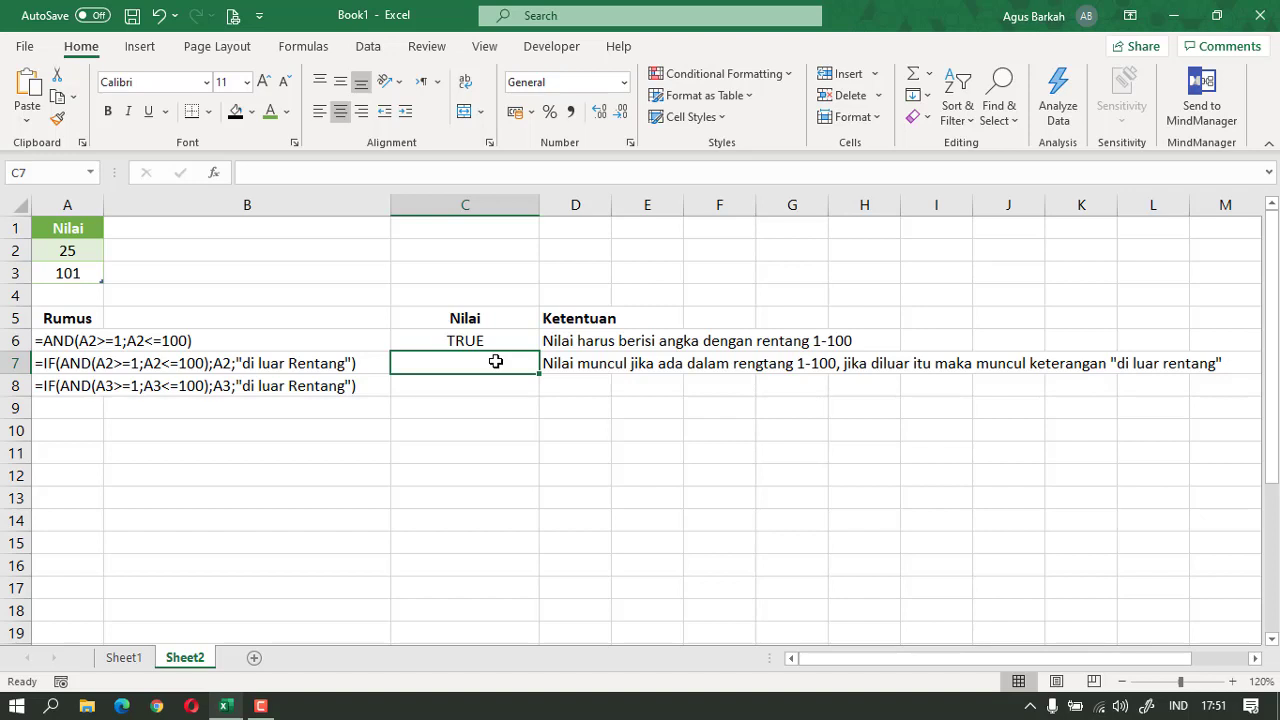
type("=")
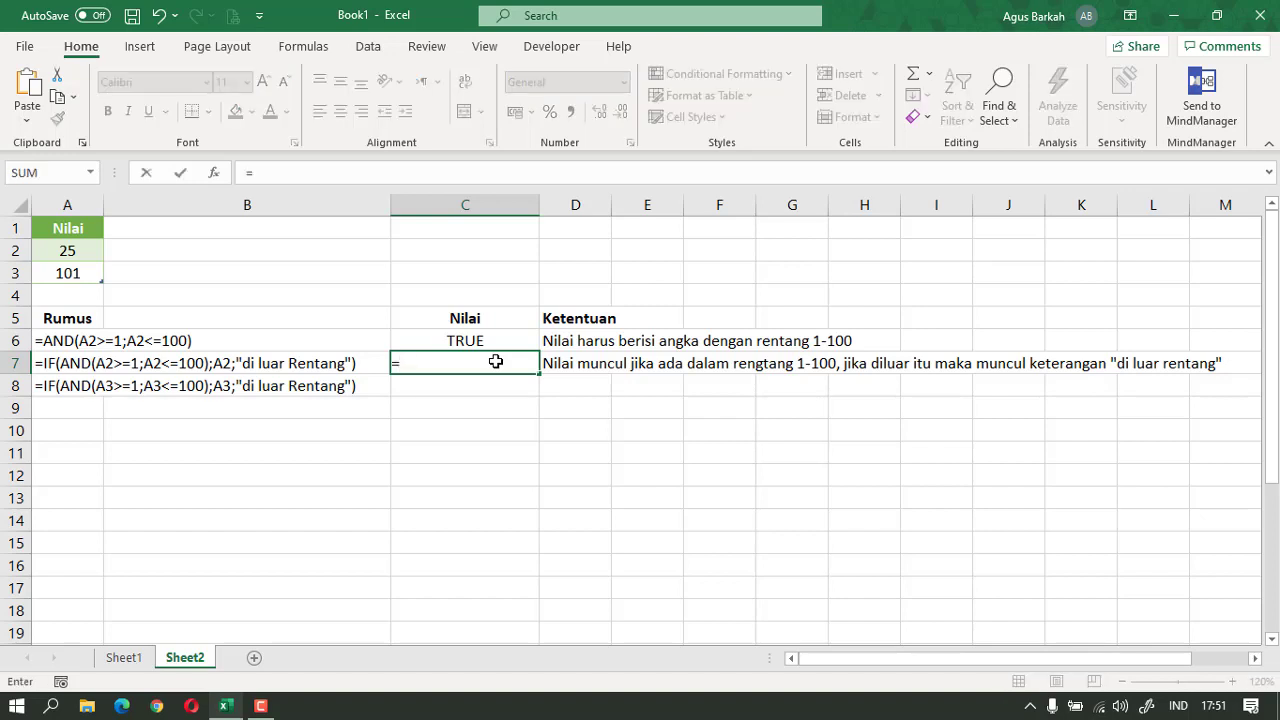
type("if")
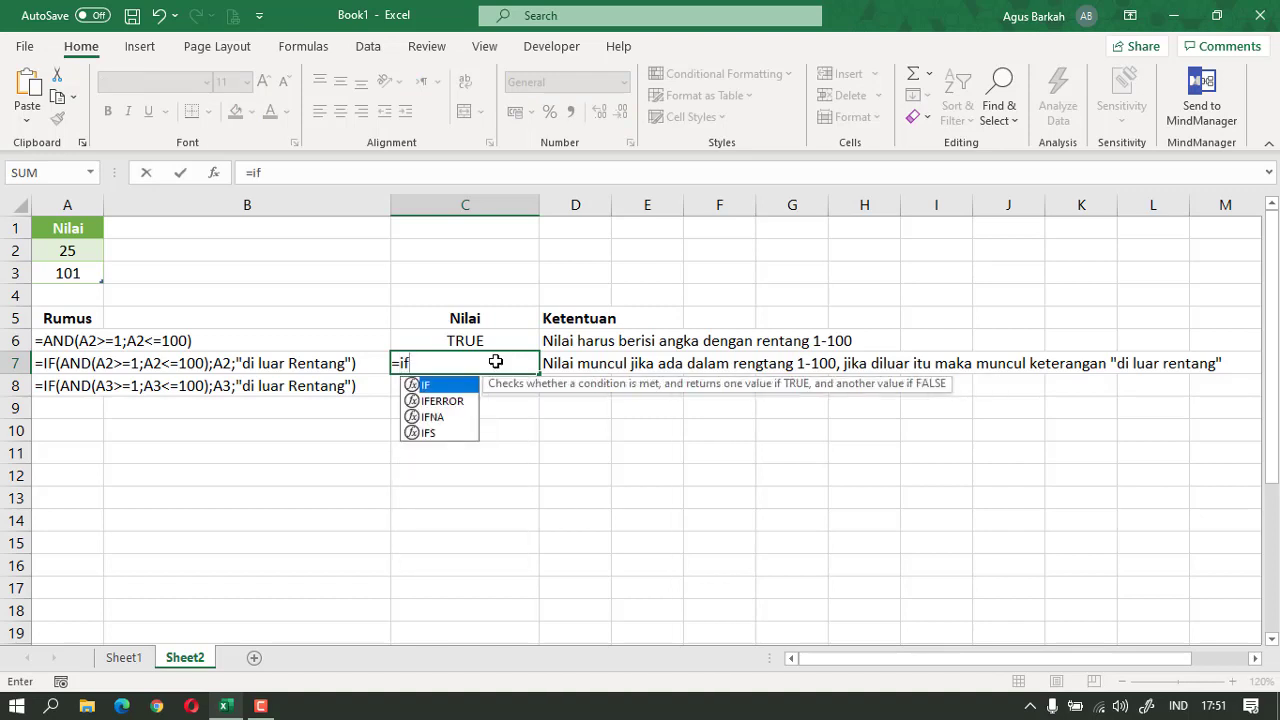
key("Tab")
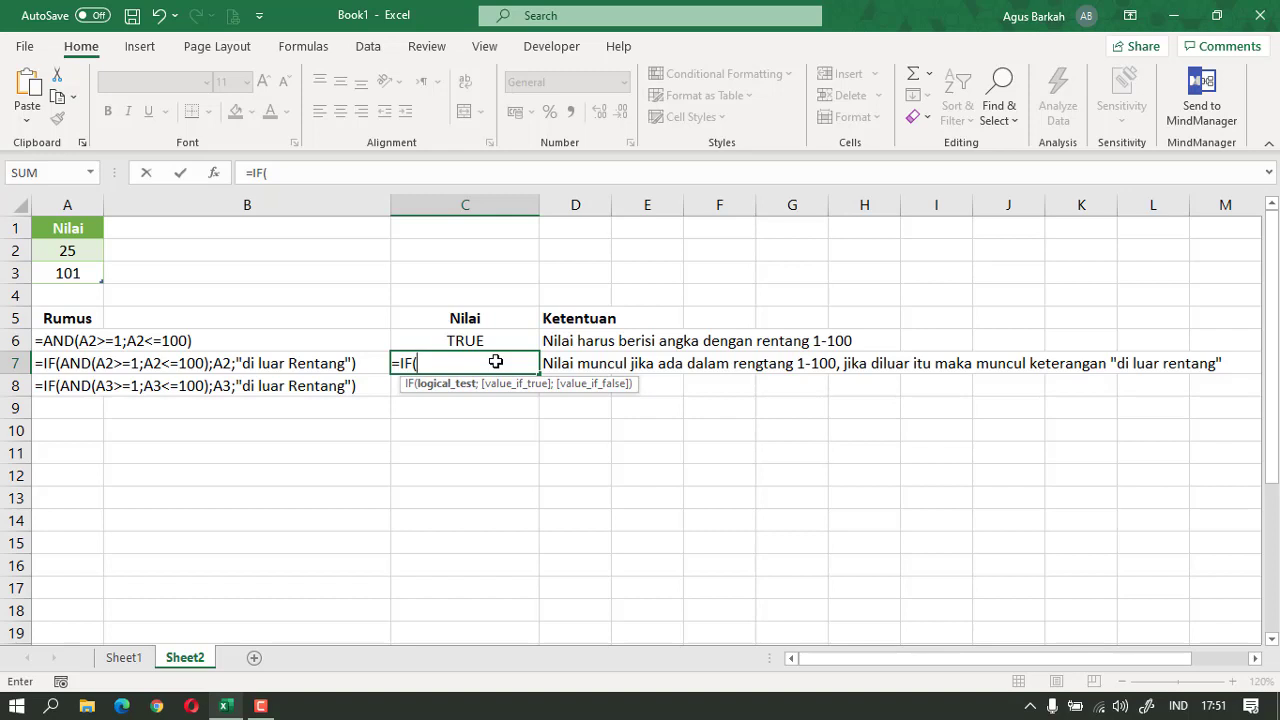
type("and")
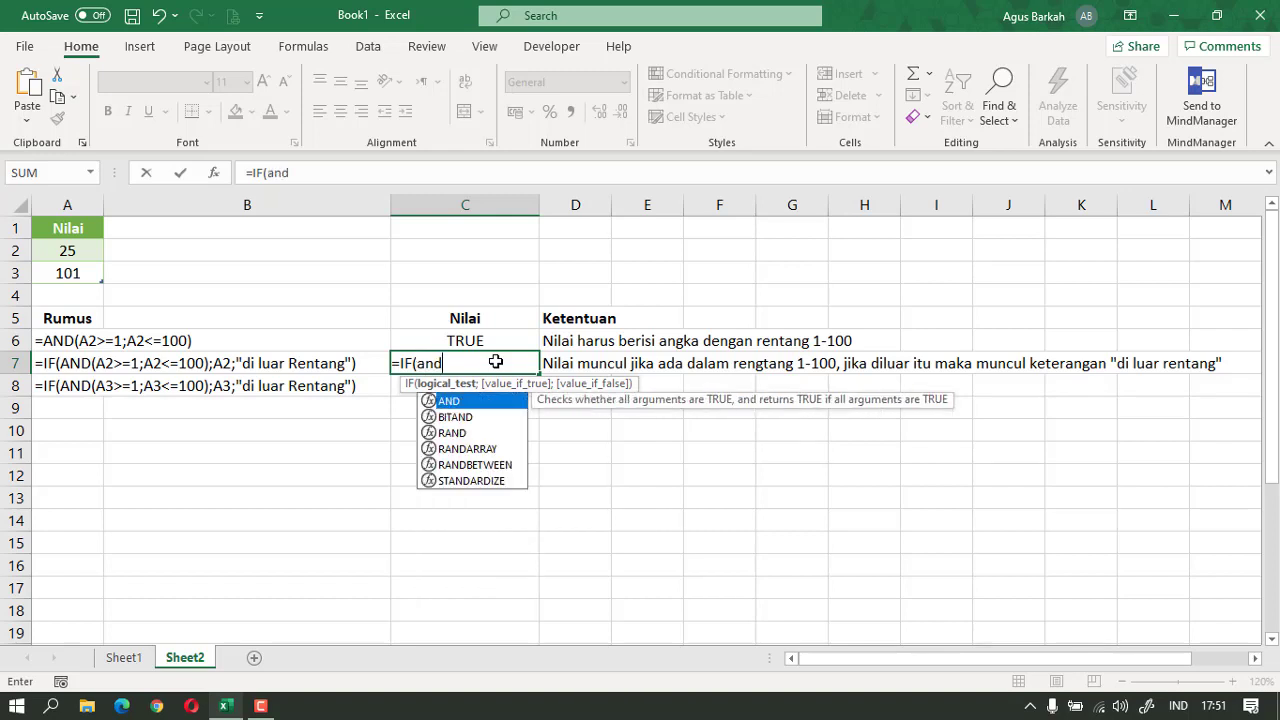
key("Tab")
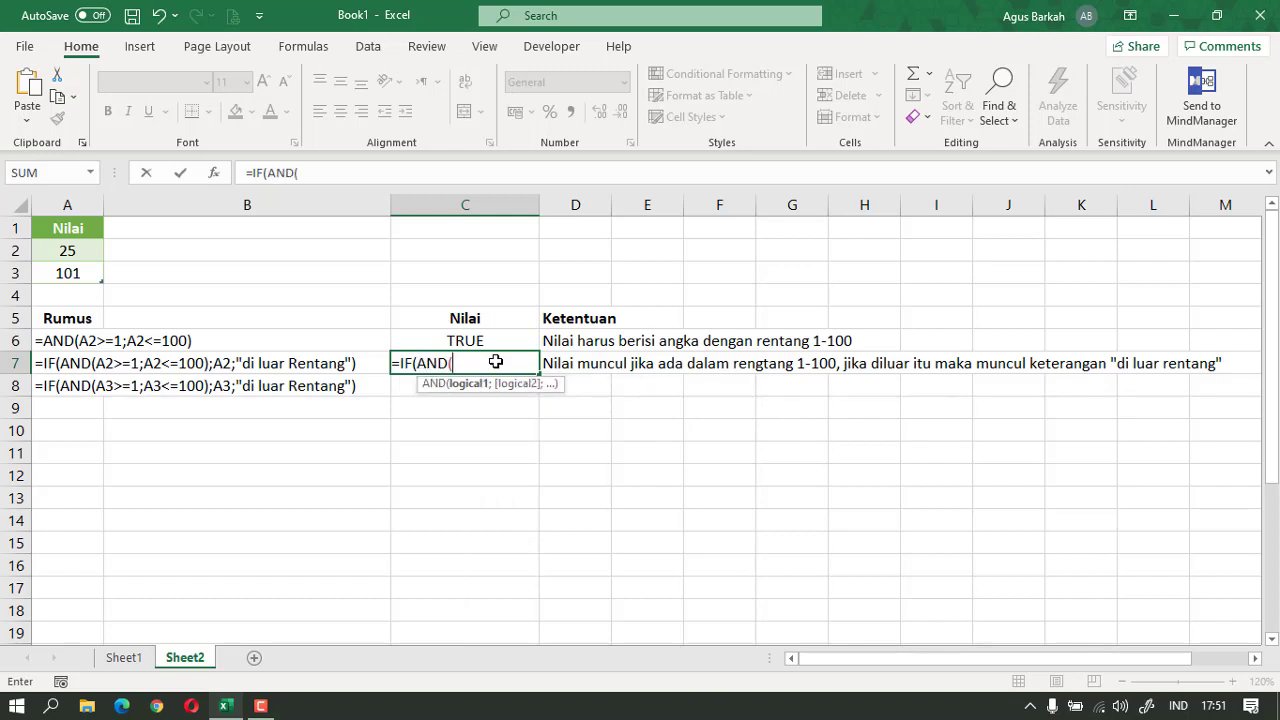
left_click(65, 250)
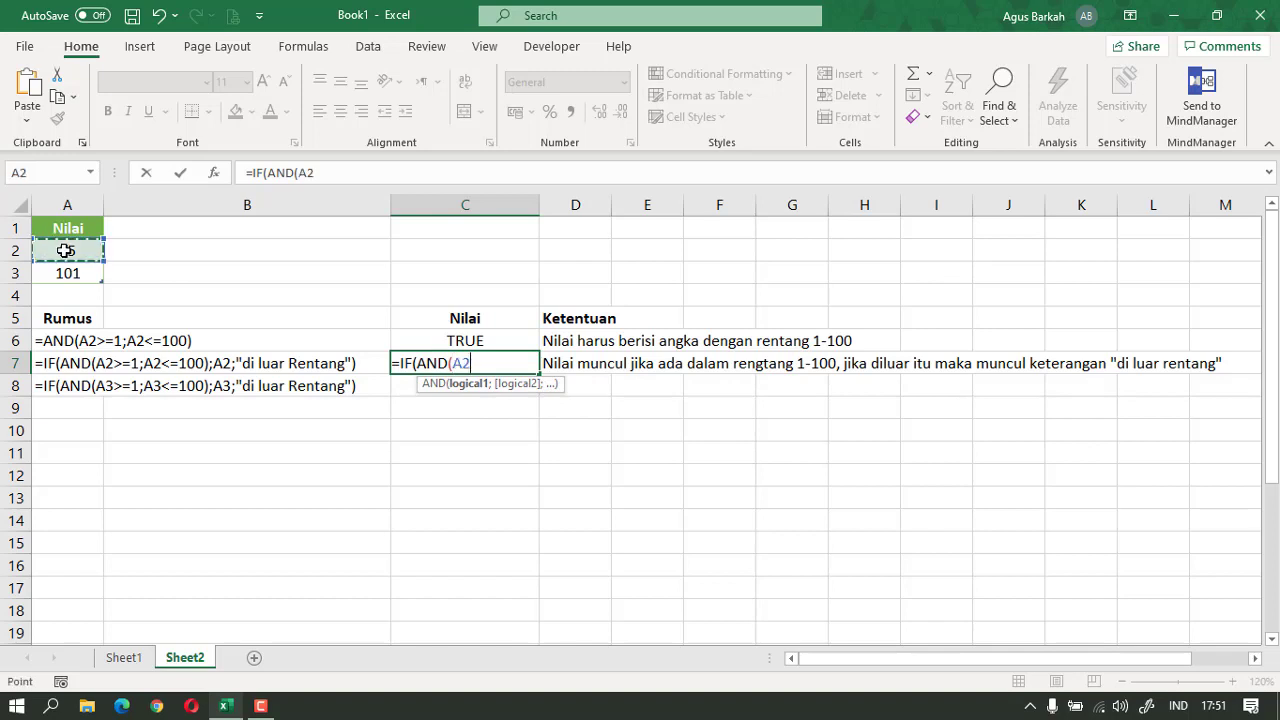
type(">=")
type("1;")
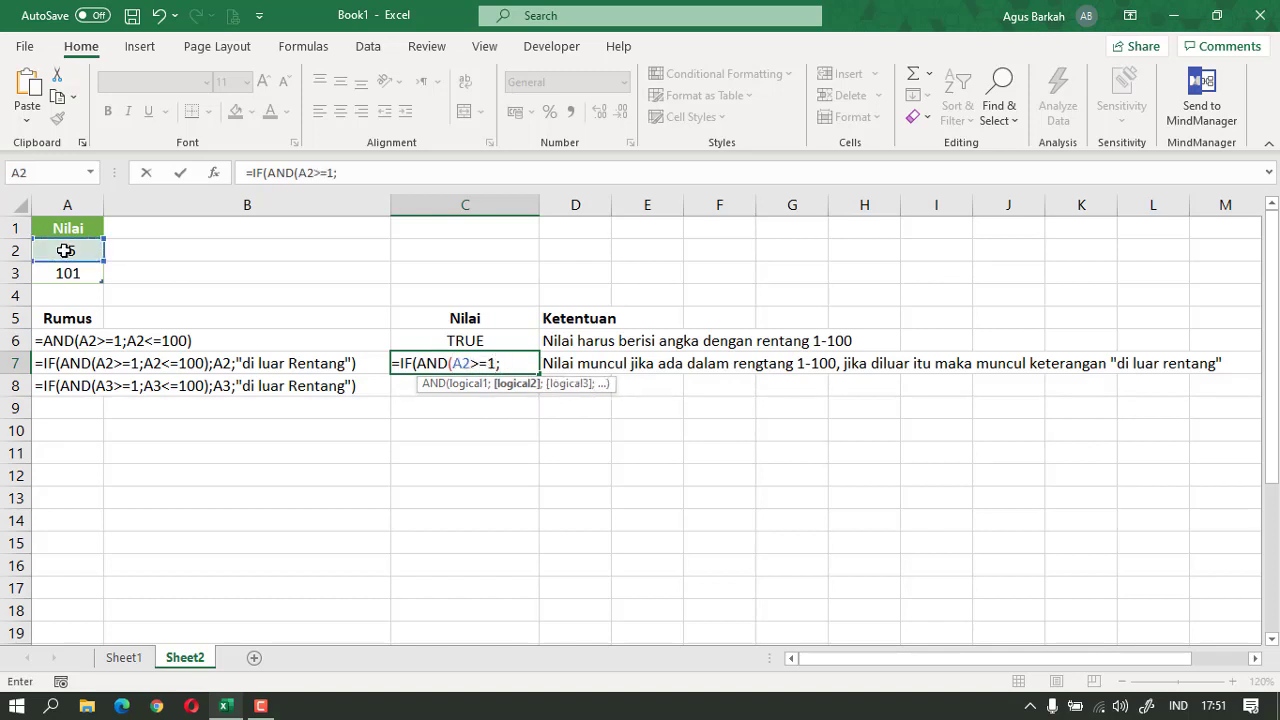
left_click(65, 250)
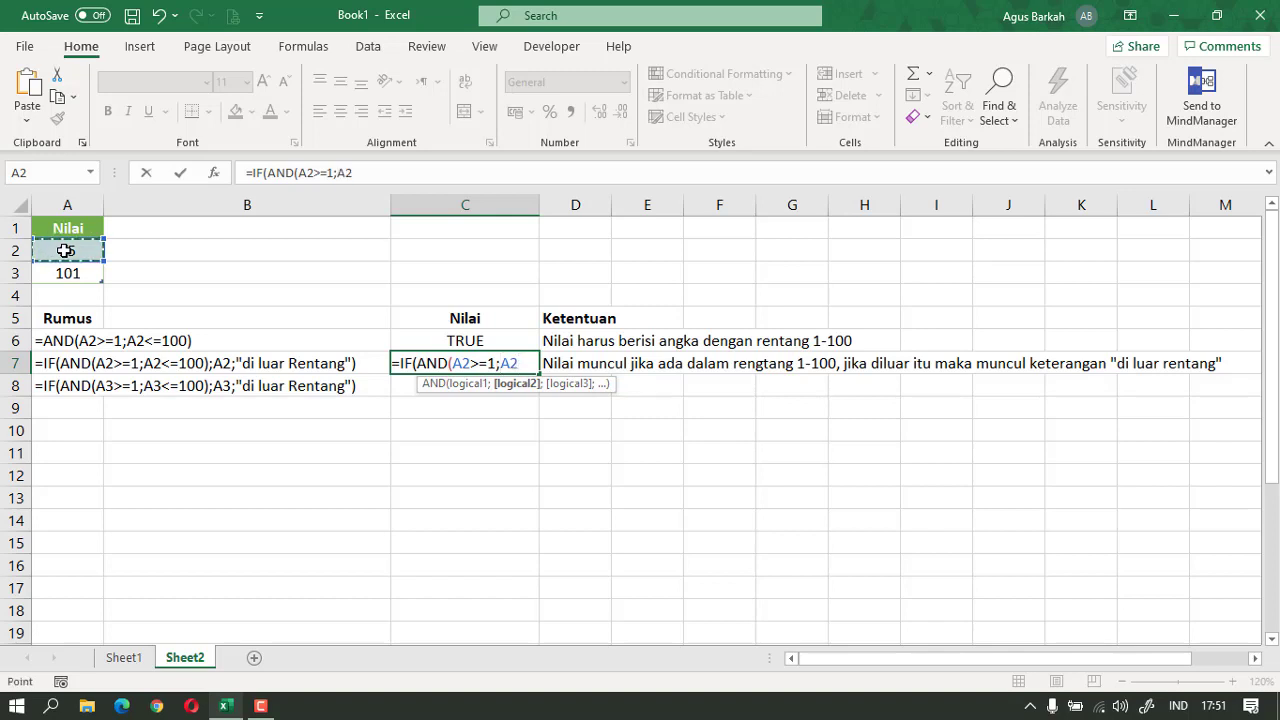
type("<=100)")
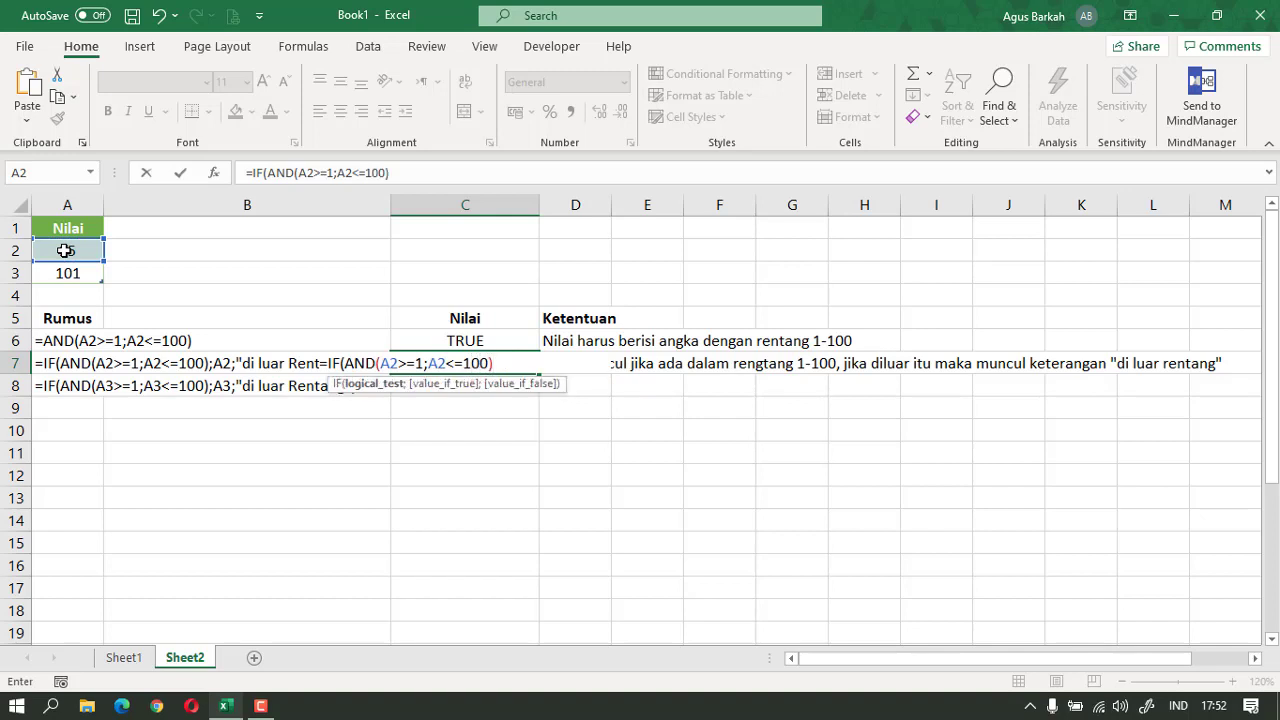
Complete the IF formula in C7 so it returns A2 when true and "di luar rentang" when false.
type(";")
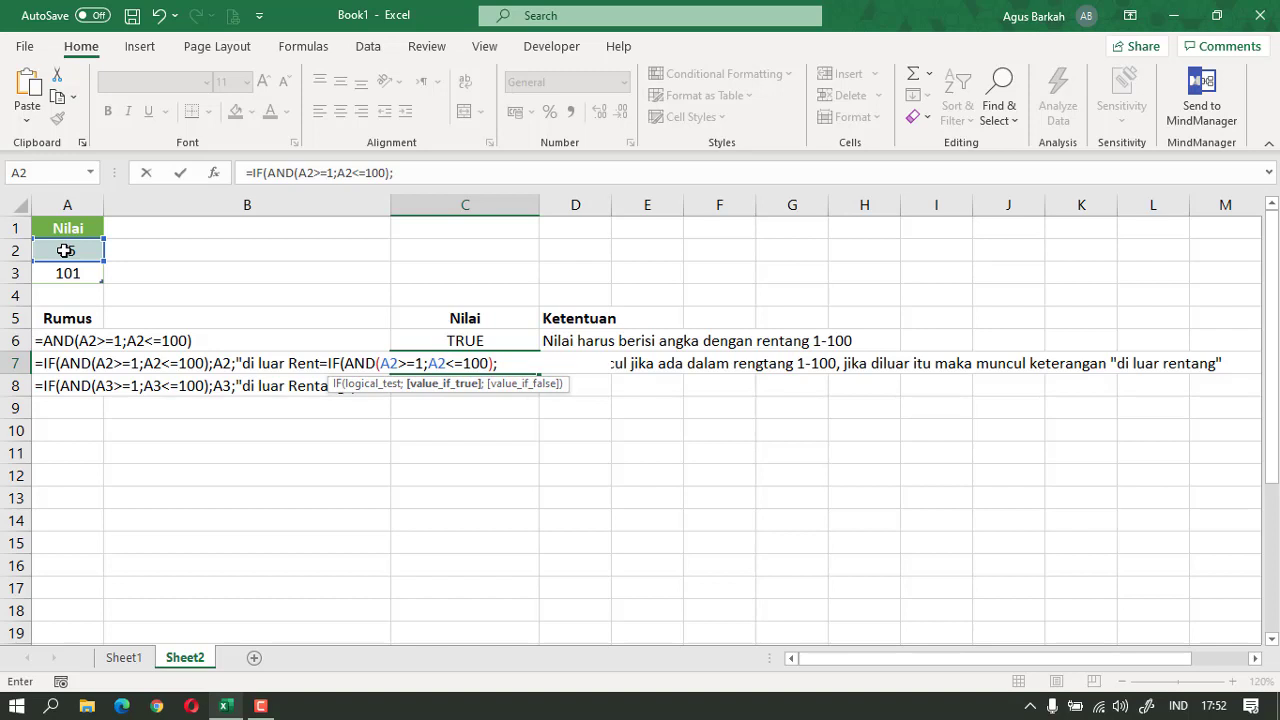
left_click(65, 250)
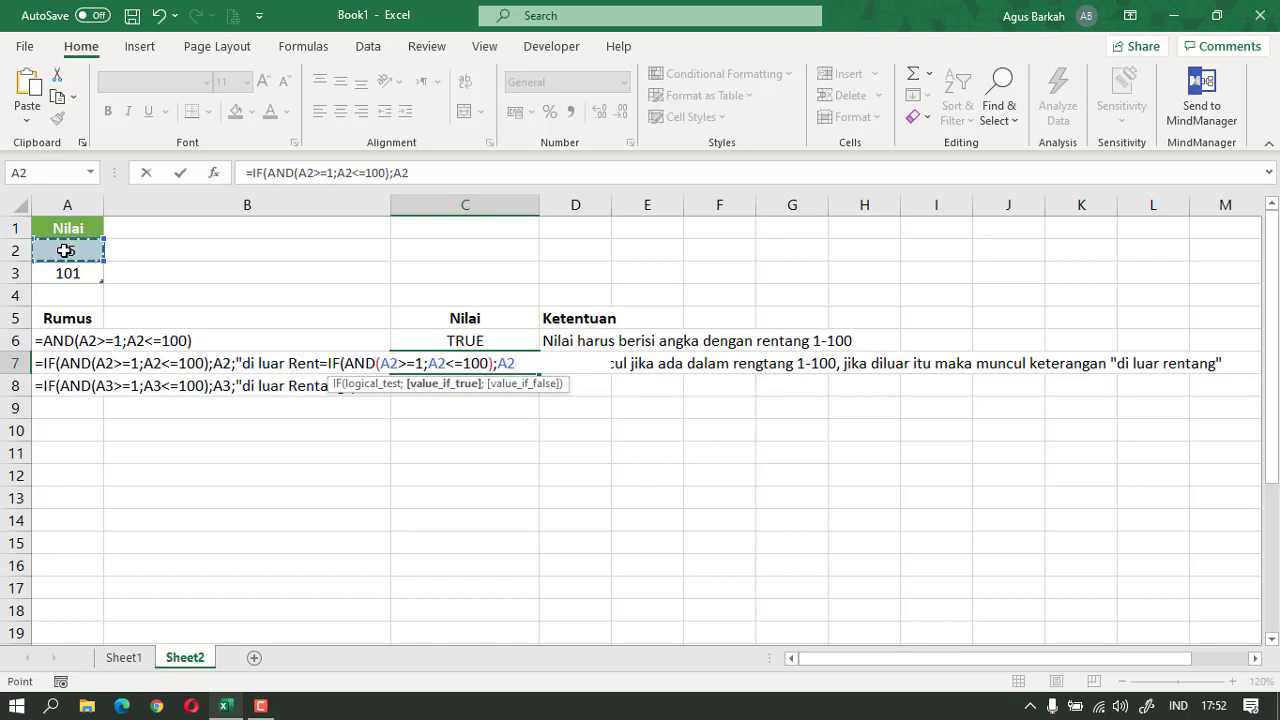
type(";")
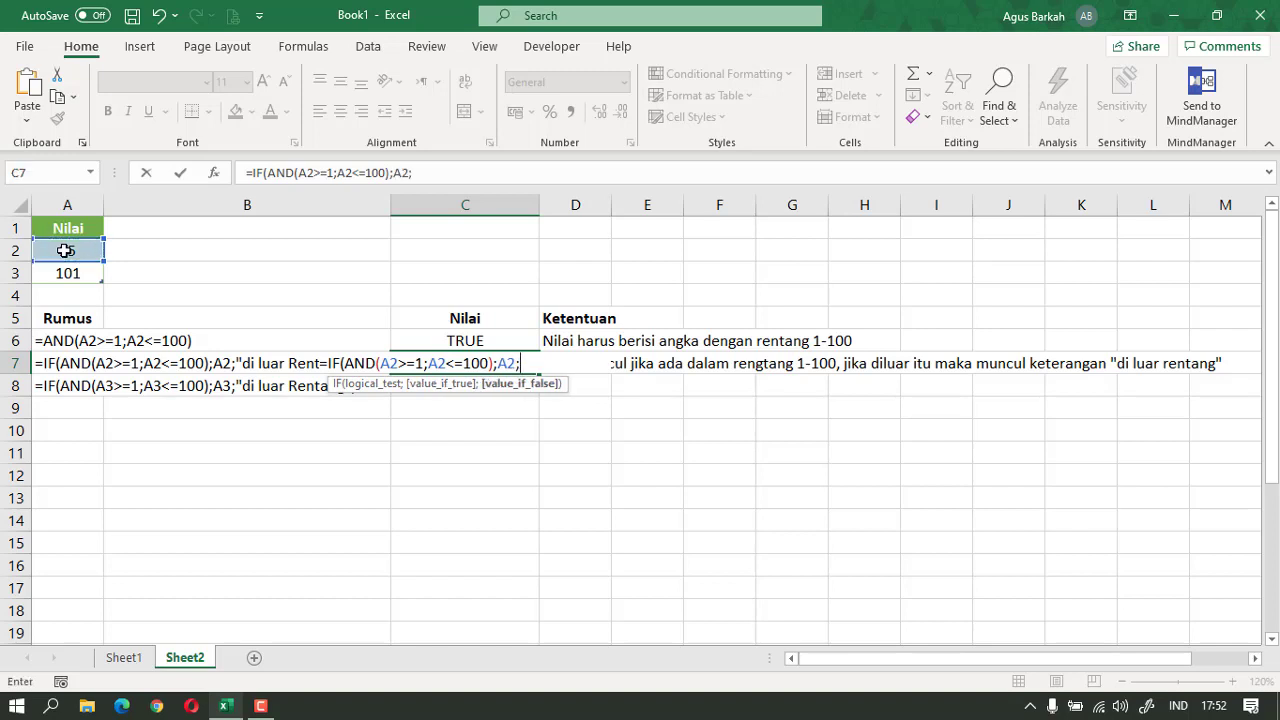
type("\"di luar rentang\"")
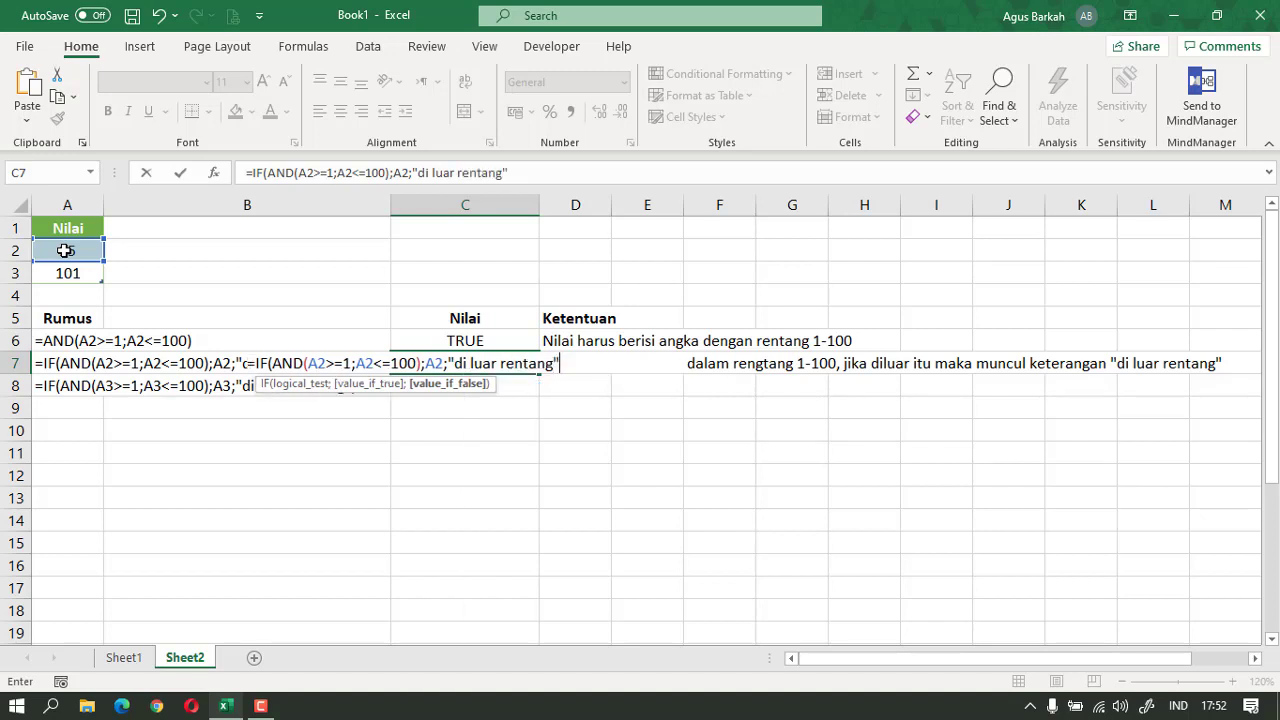
type(")")
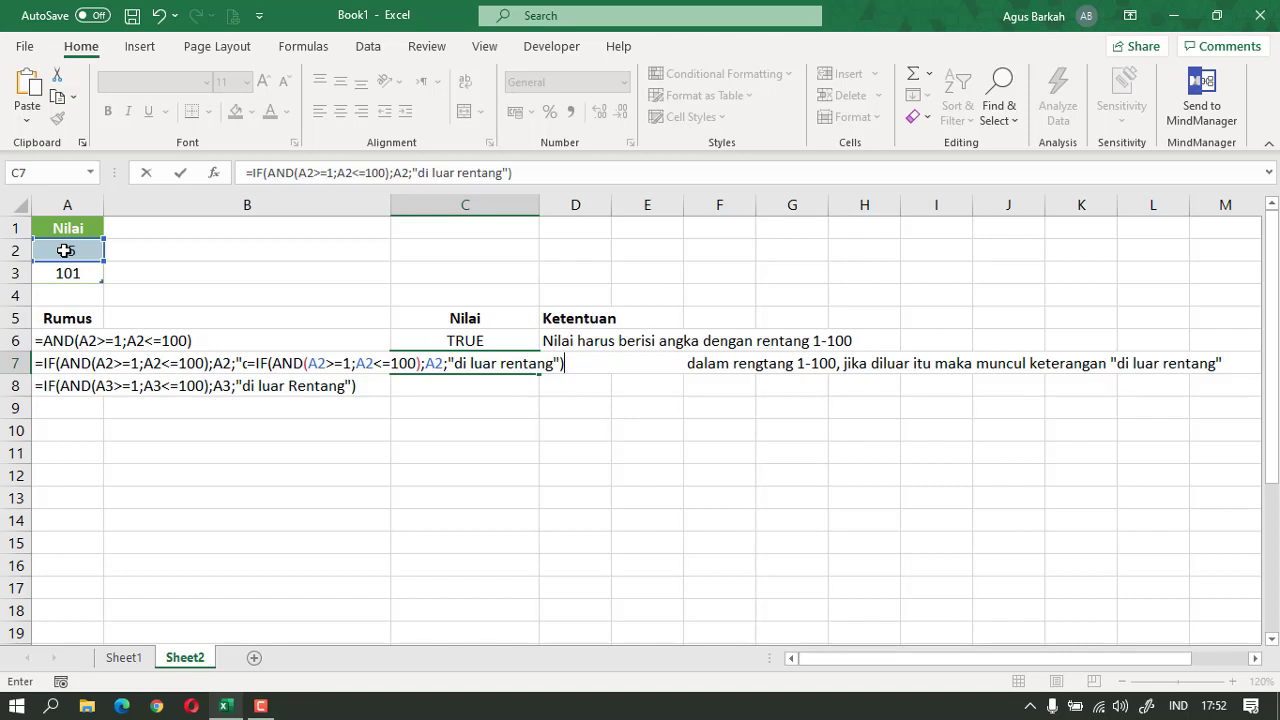
key("Return")
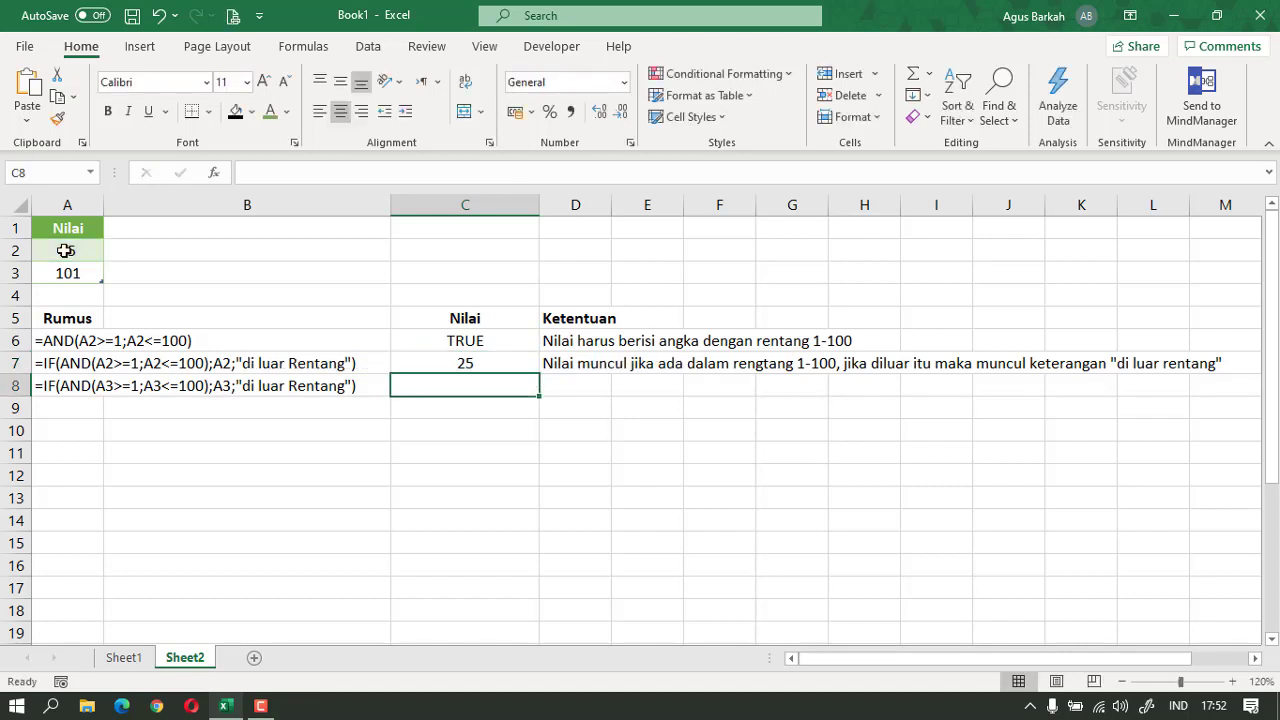
left_click(65, 250)
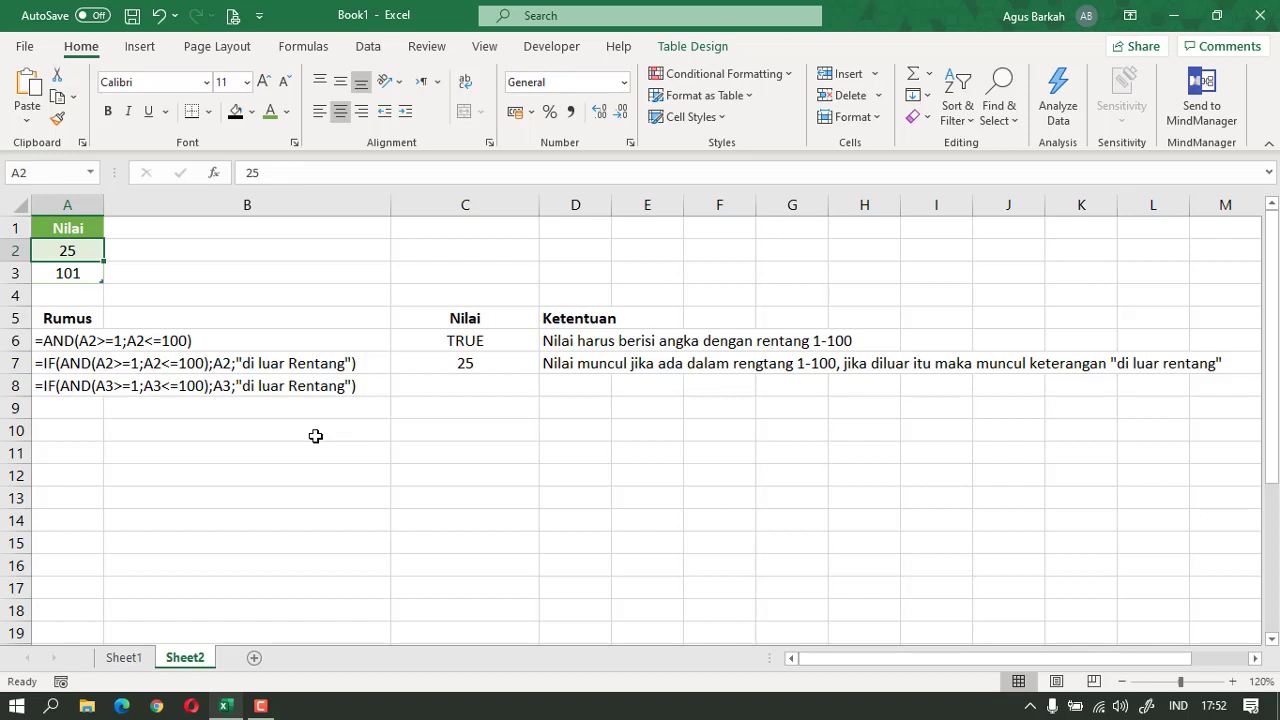
Begin an IF formula in C8 with AND(A3>=1;A3<=100) as its logical test.
left_click(481, 386)
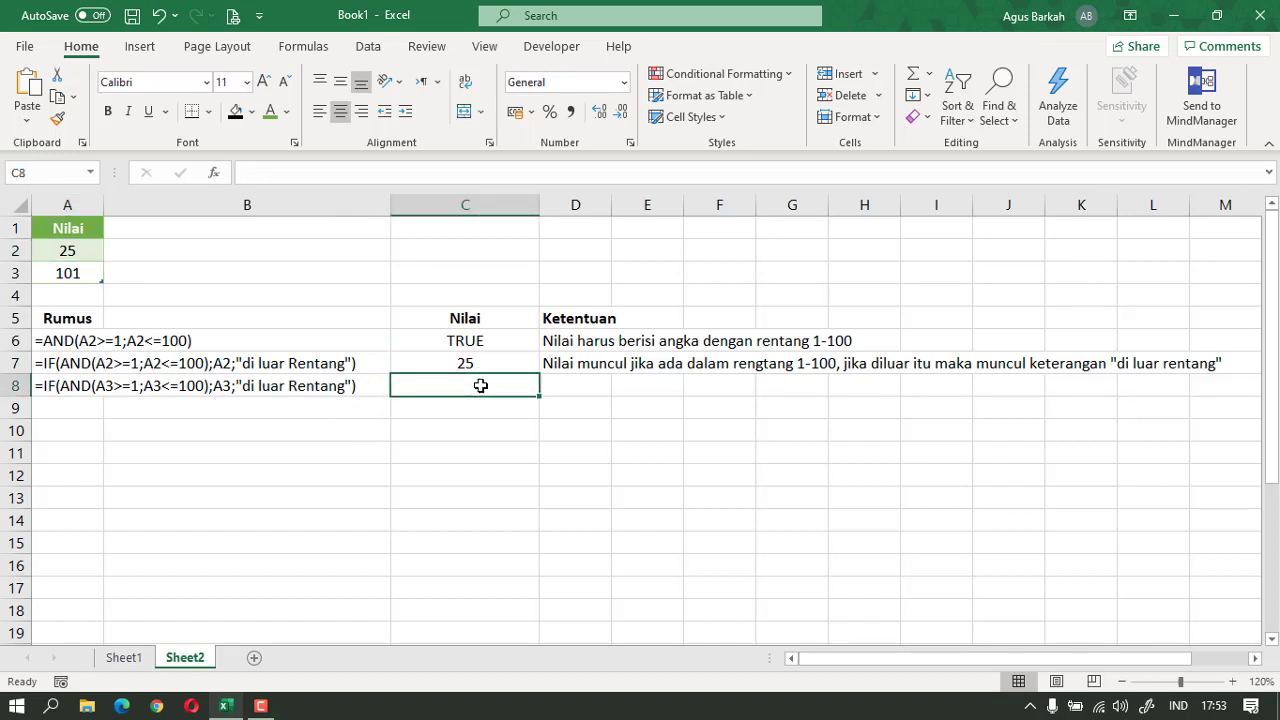
left_click(86, 279)
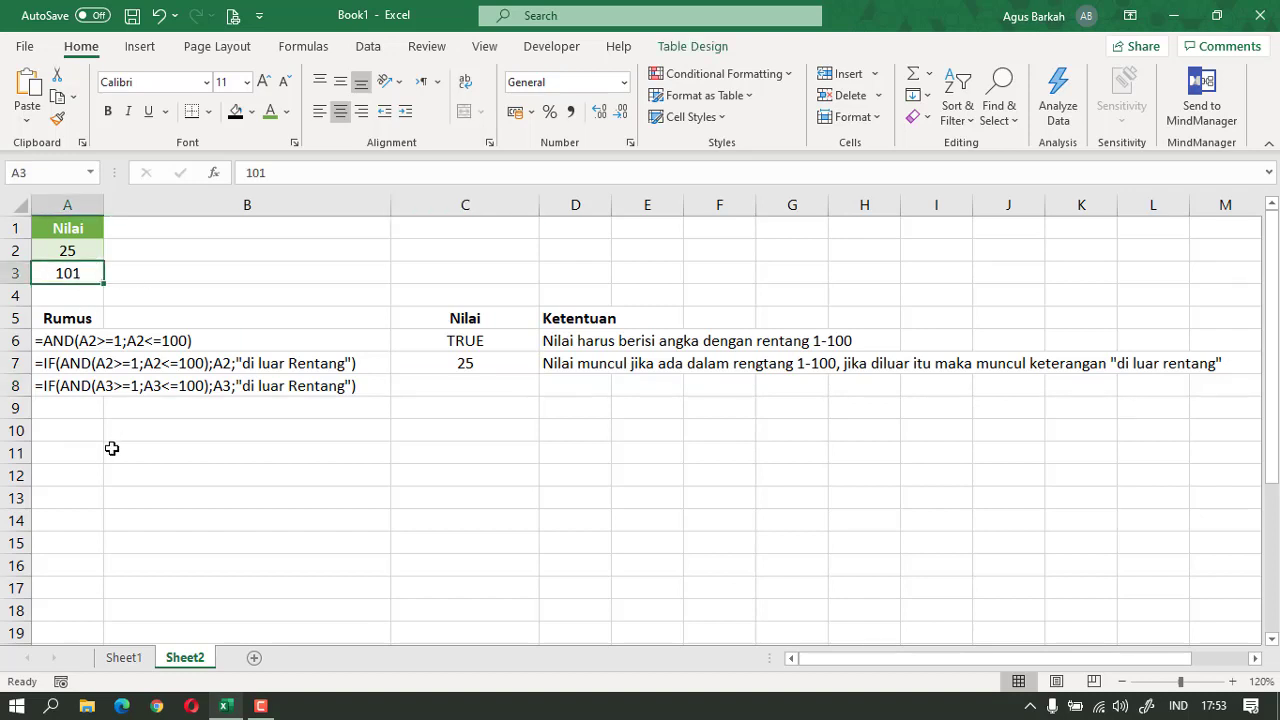
left_click(450, 381)
type("=if")
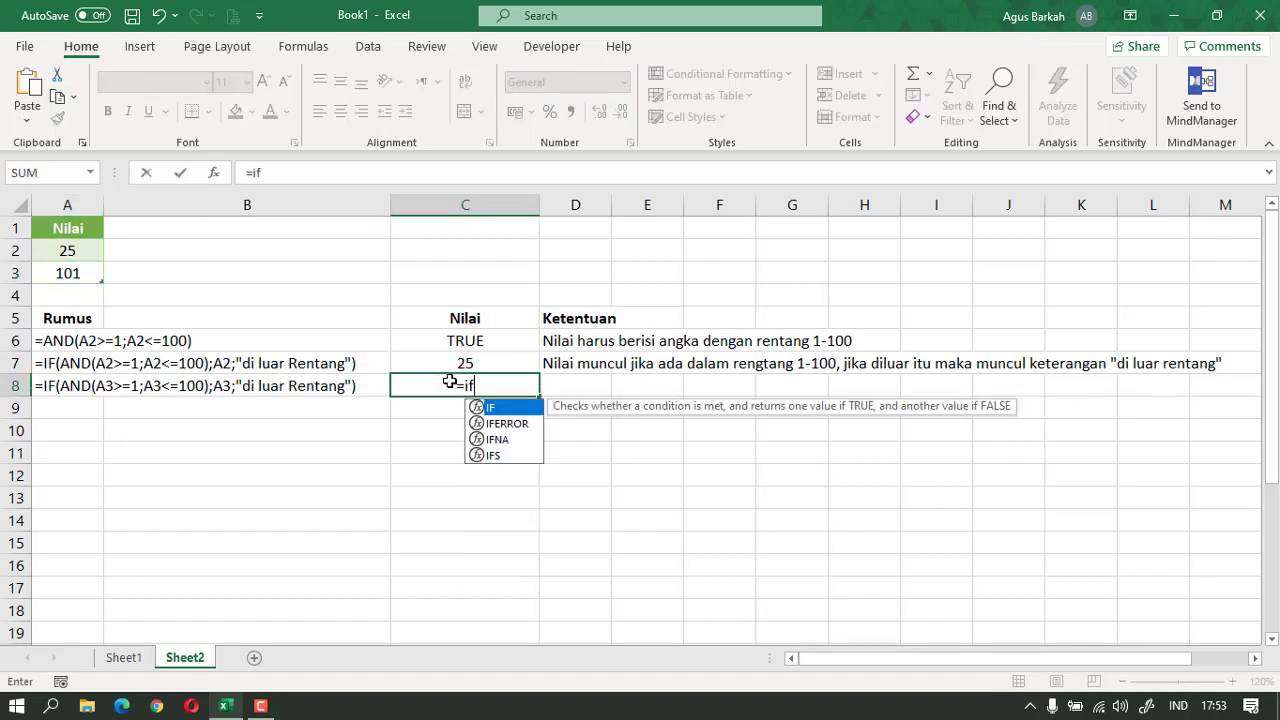
key("Tab")
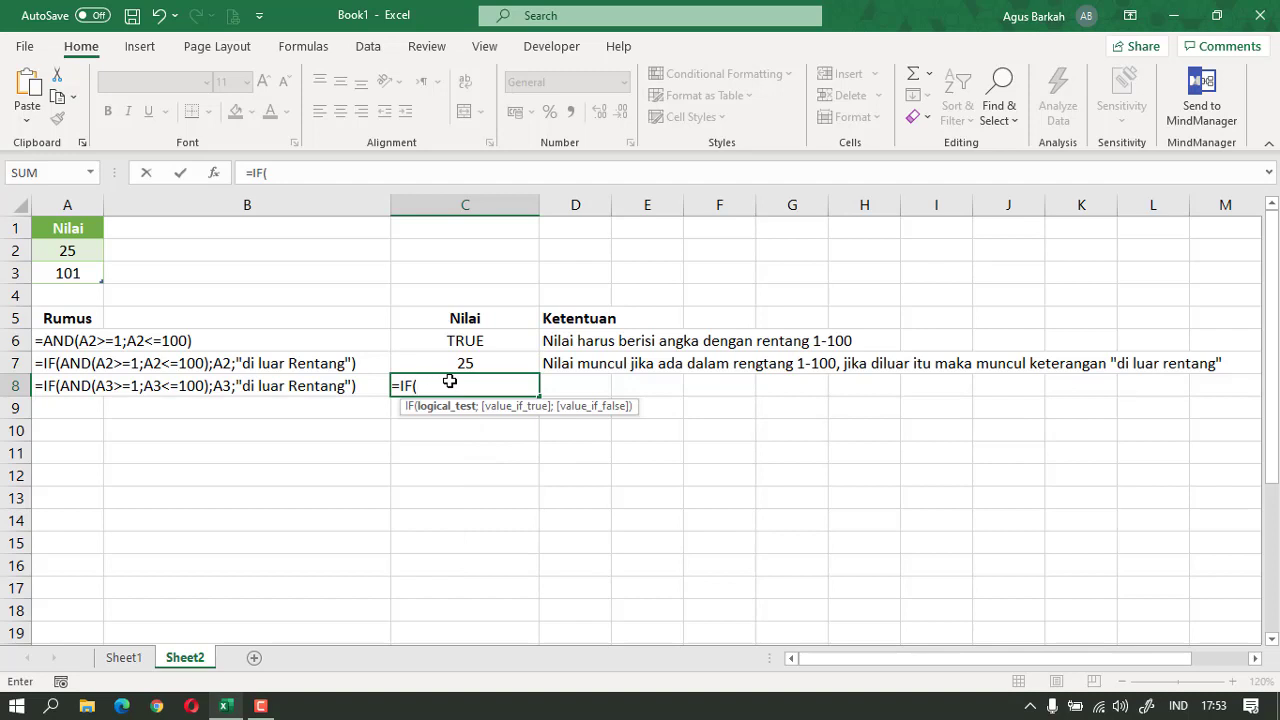
type("and")
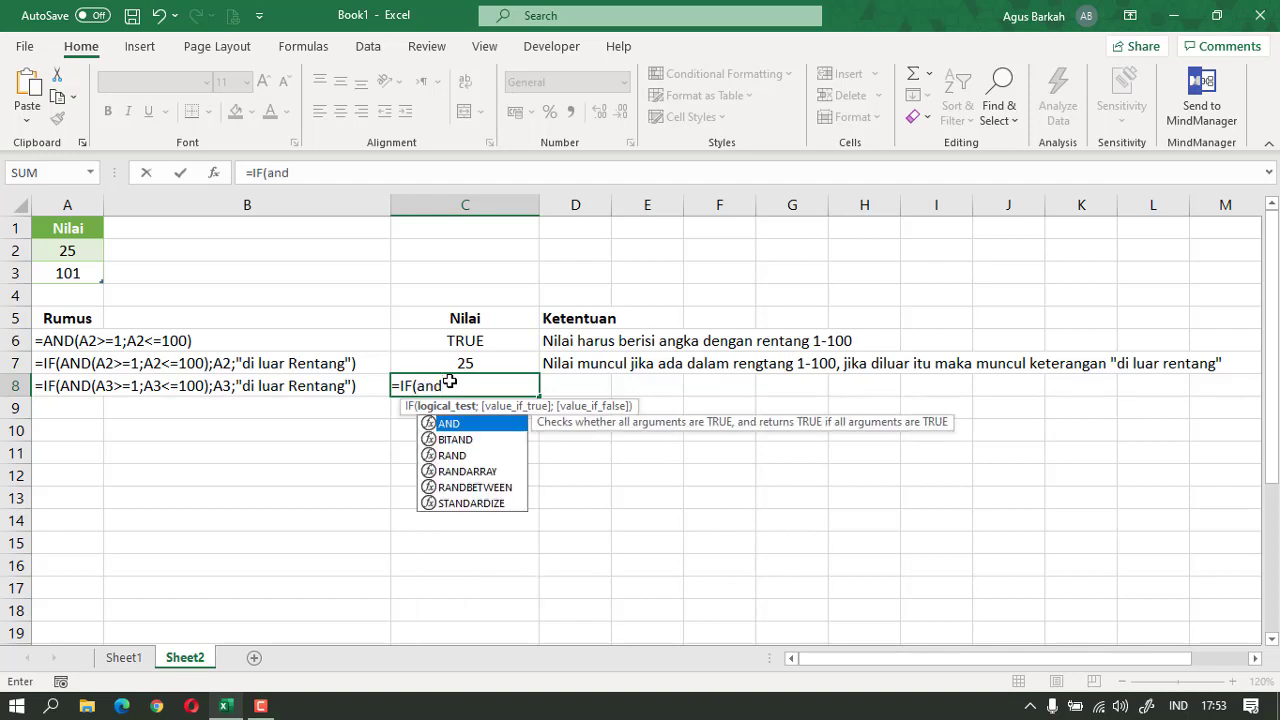
key("Tab")
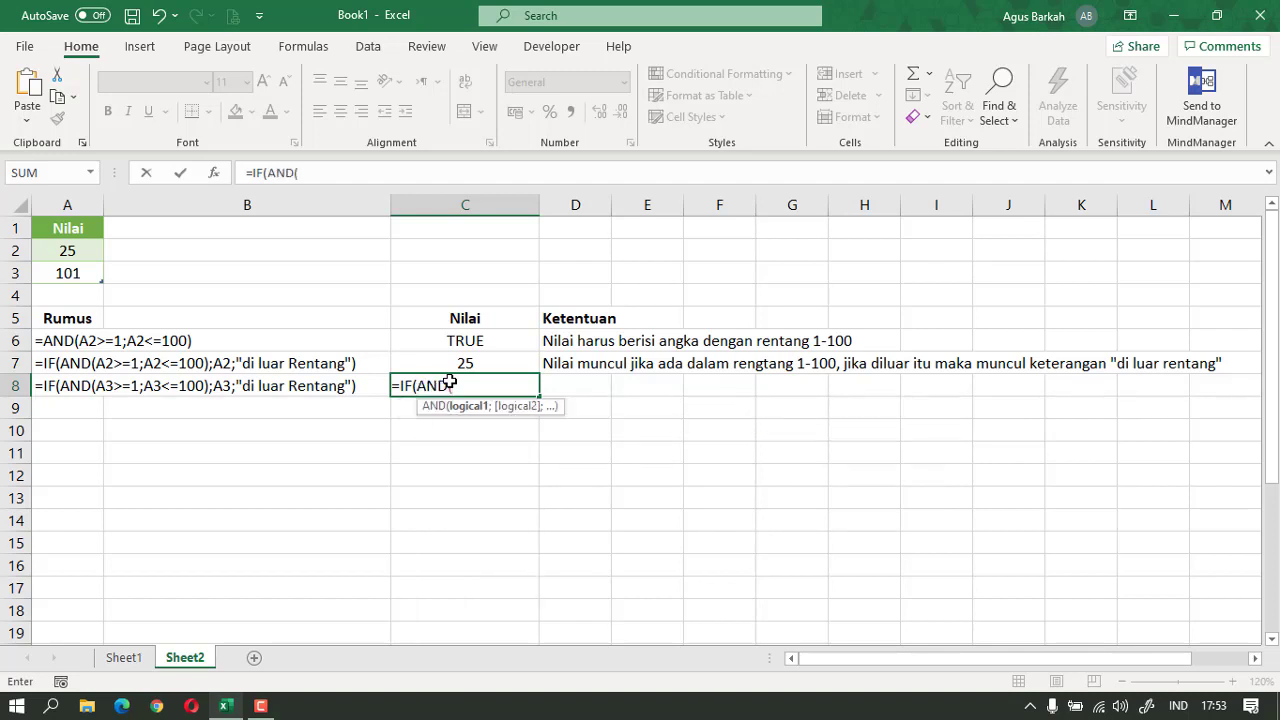
left_click(67, 250)
left_click(67, 272)
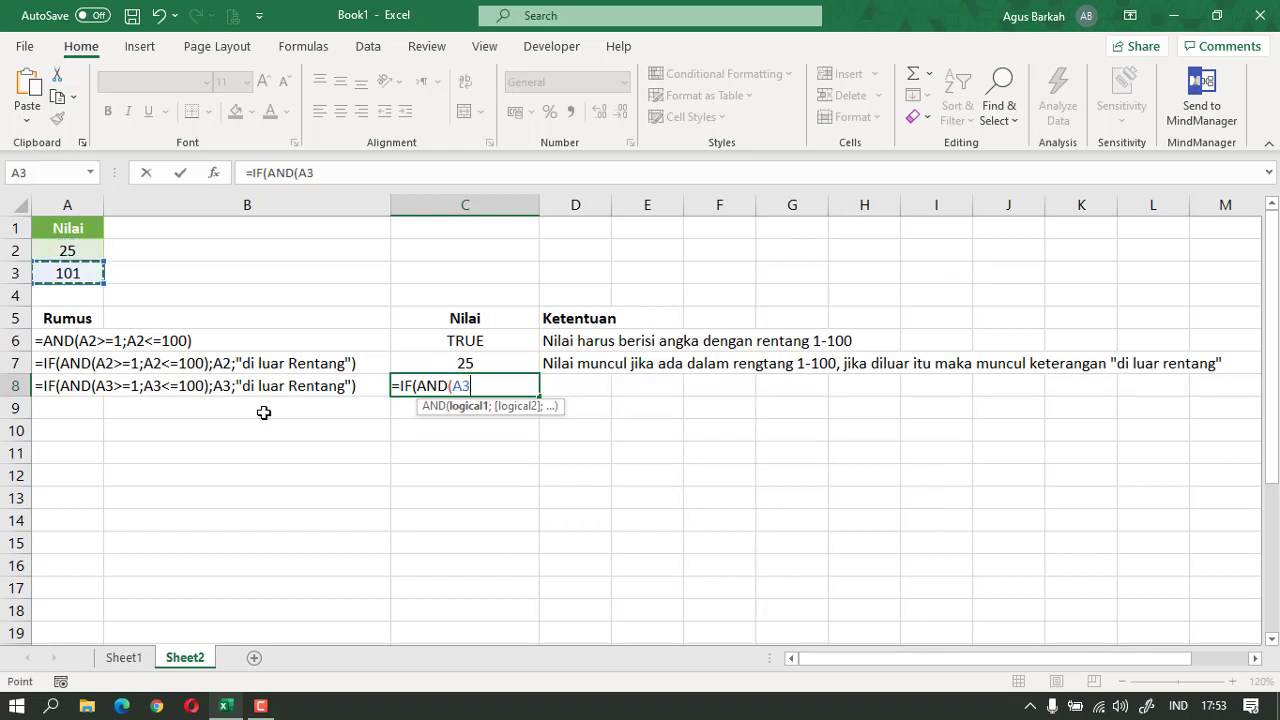
type(">=1;")
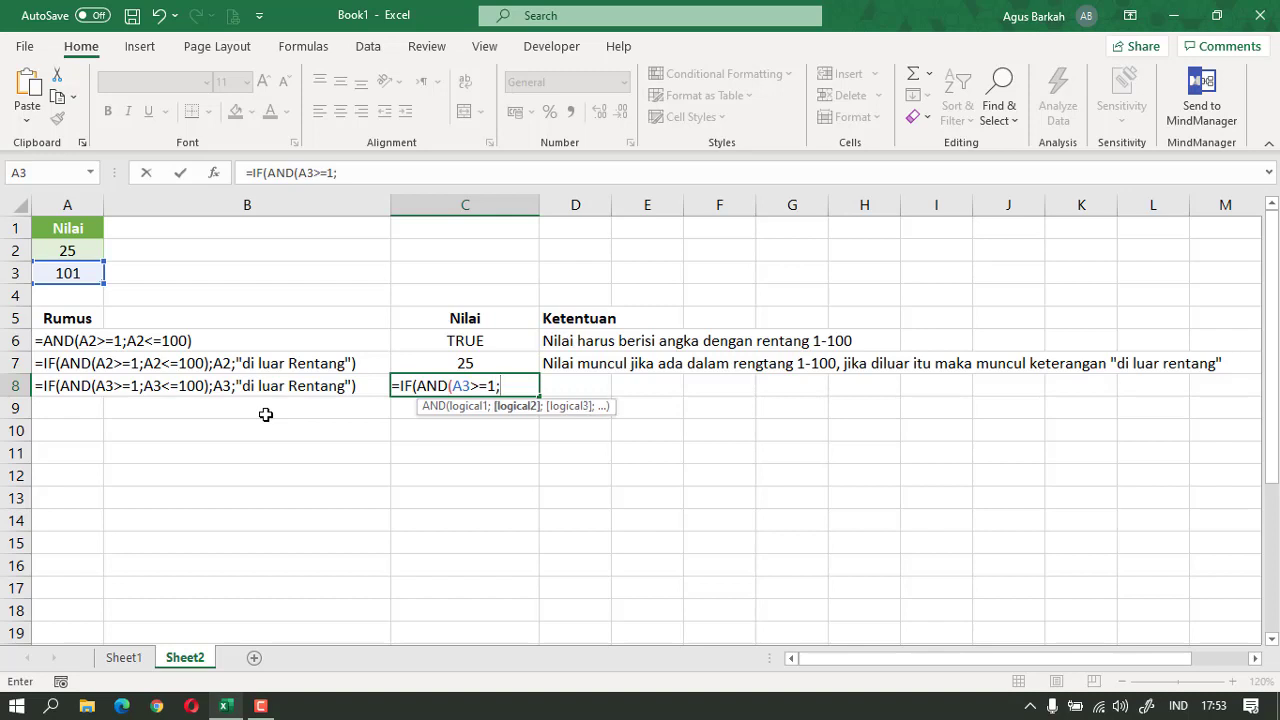
left_click(74, 273)
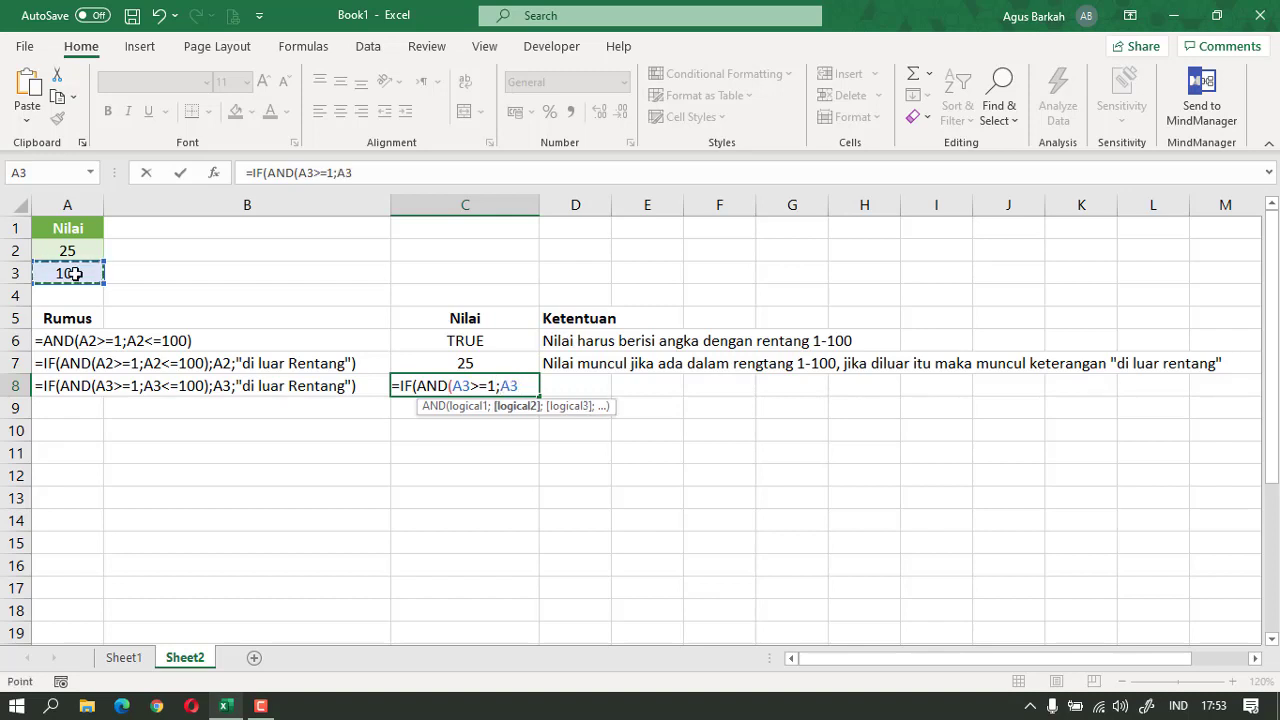
type("<=1")
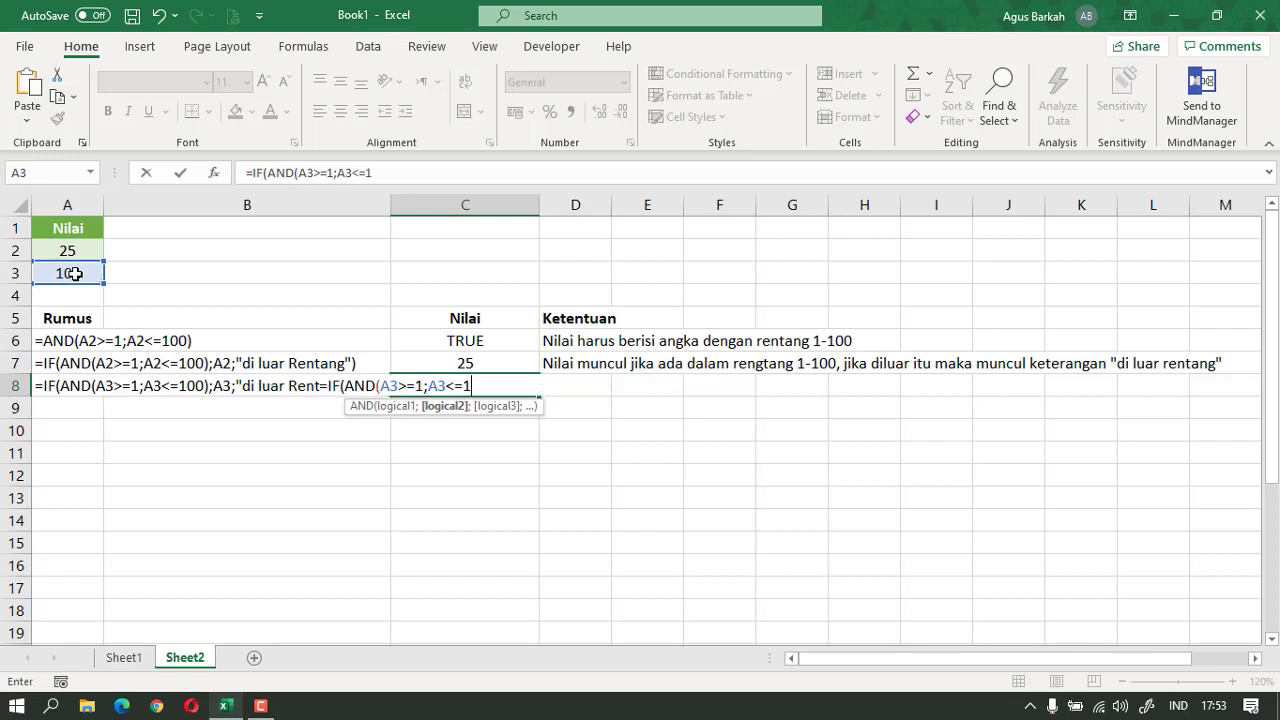
type("00);")
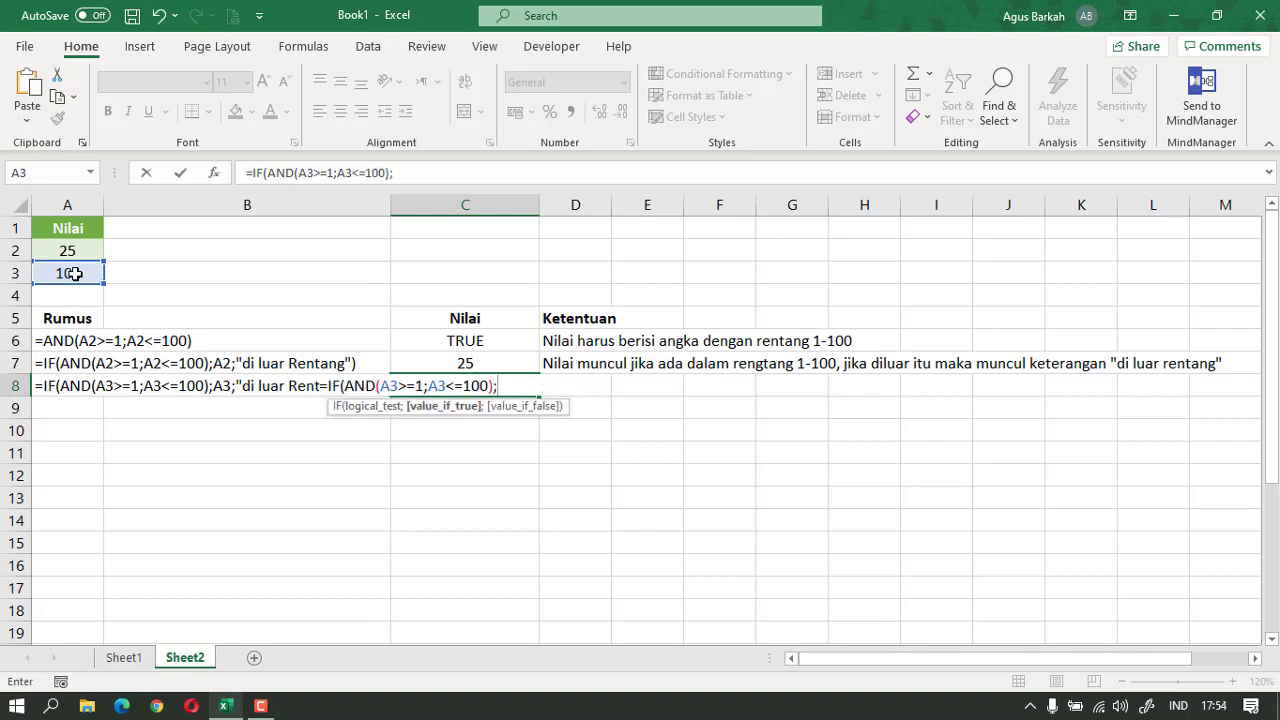
Complete the IF formula in C8 to return A3 when true and "di luar rentang" when false, and check the result against A3.
left_click(74, 273)
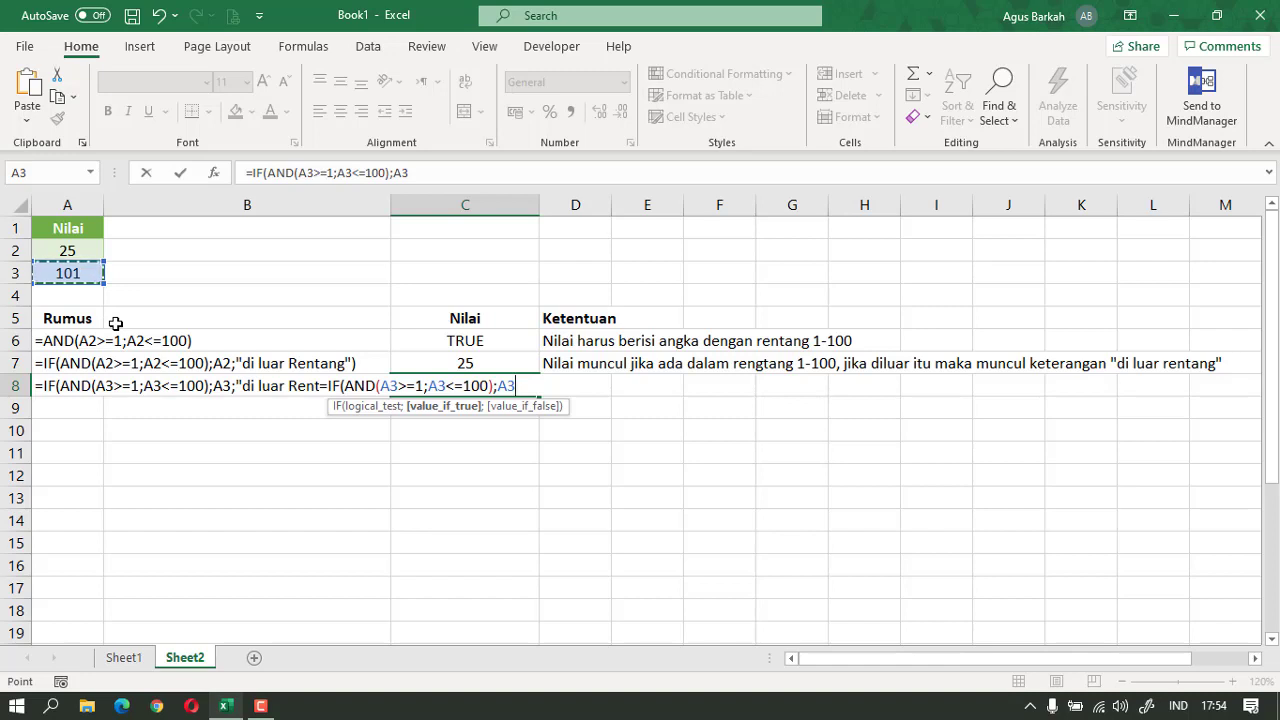
type(";")
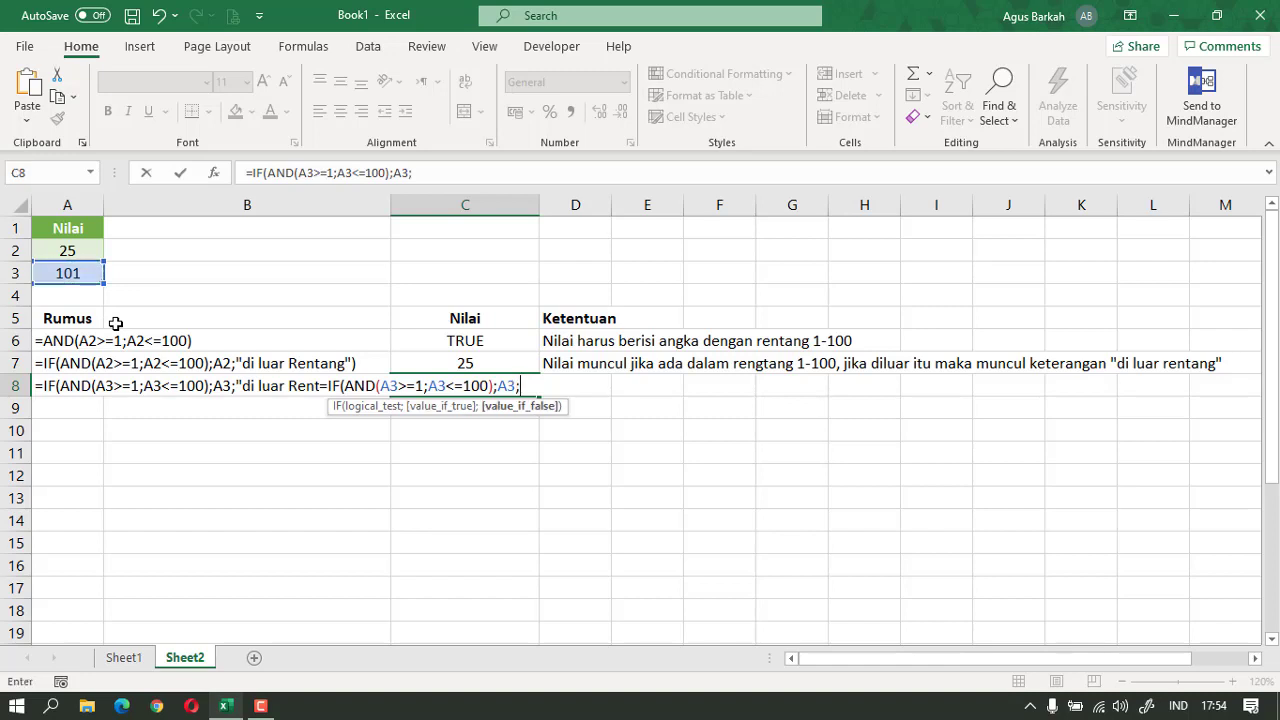
type("\"di luar ren ")
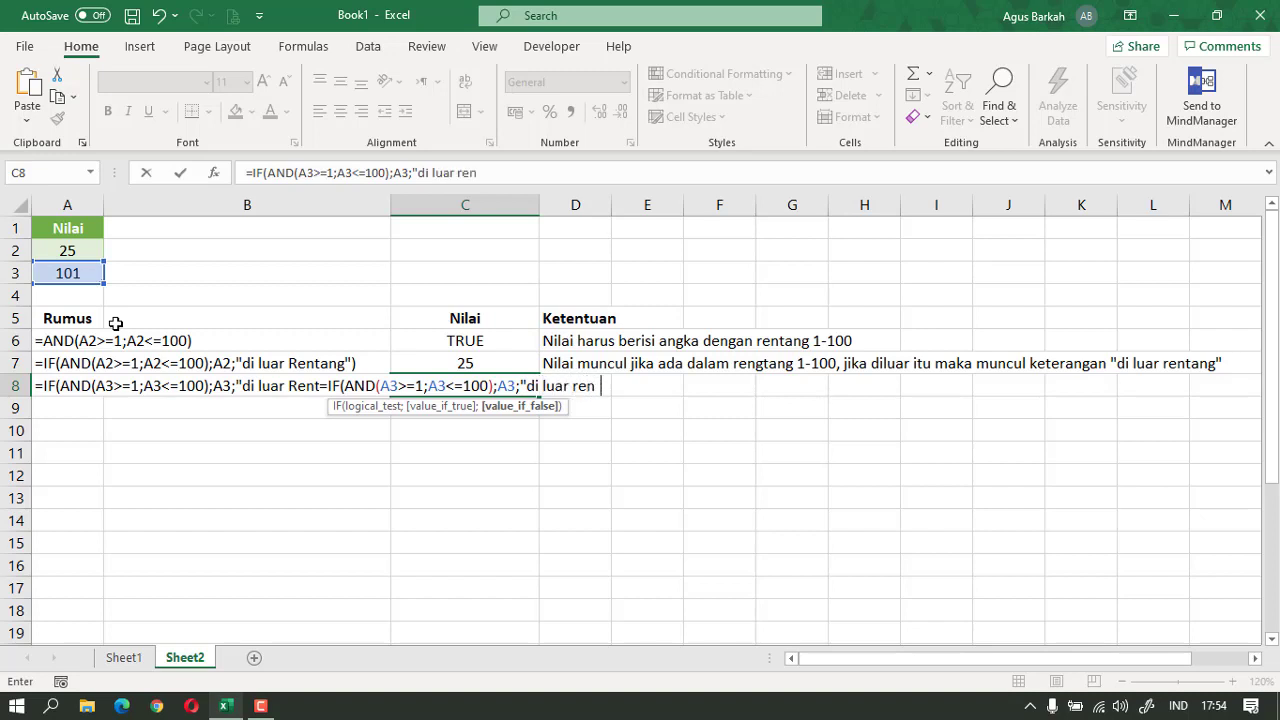
type("tang\"")
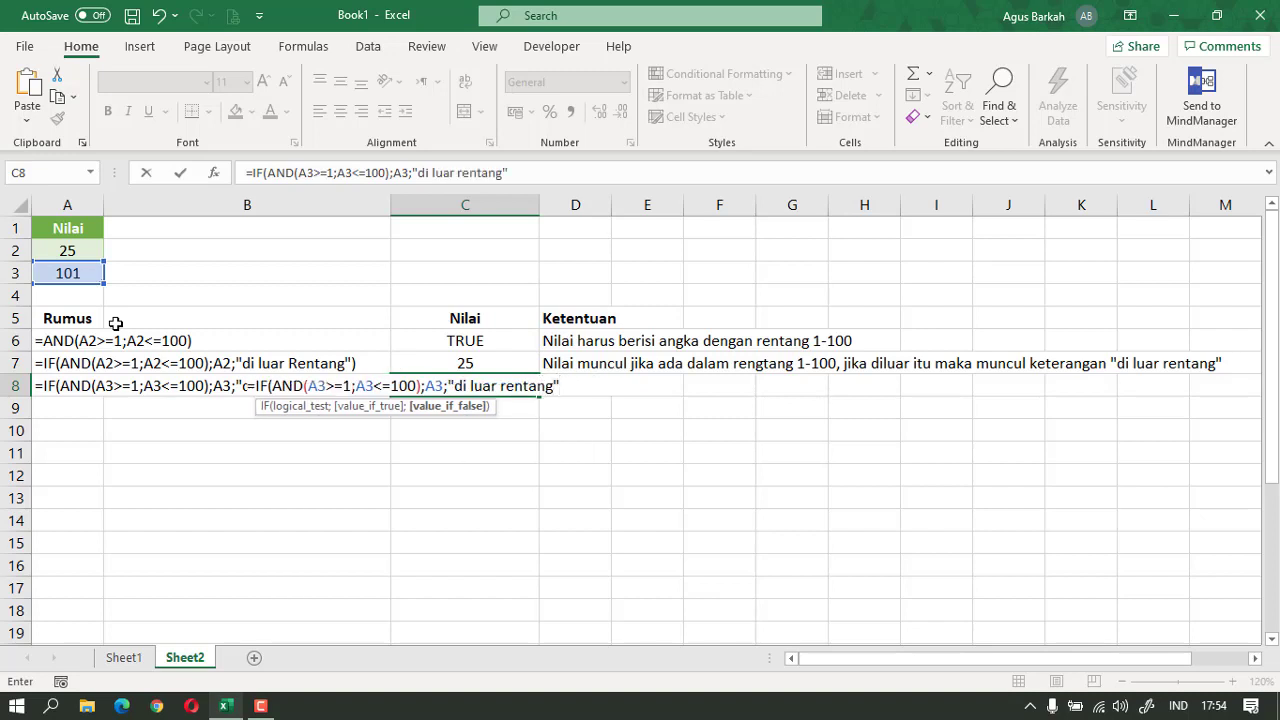
type(")")
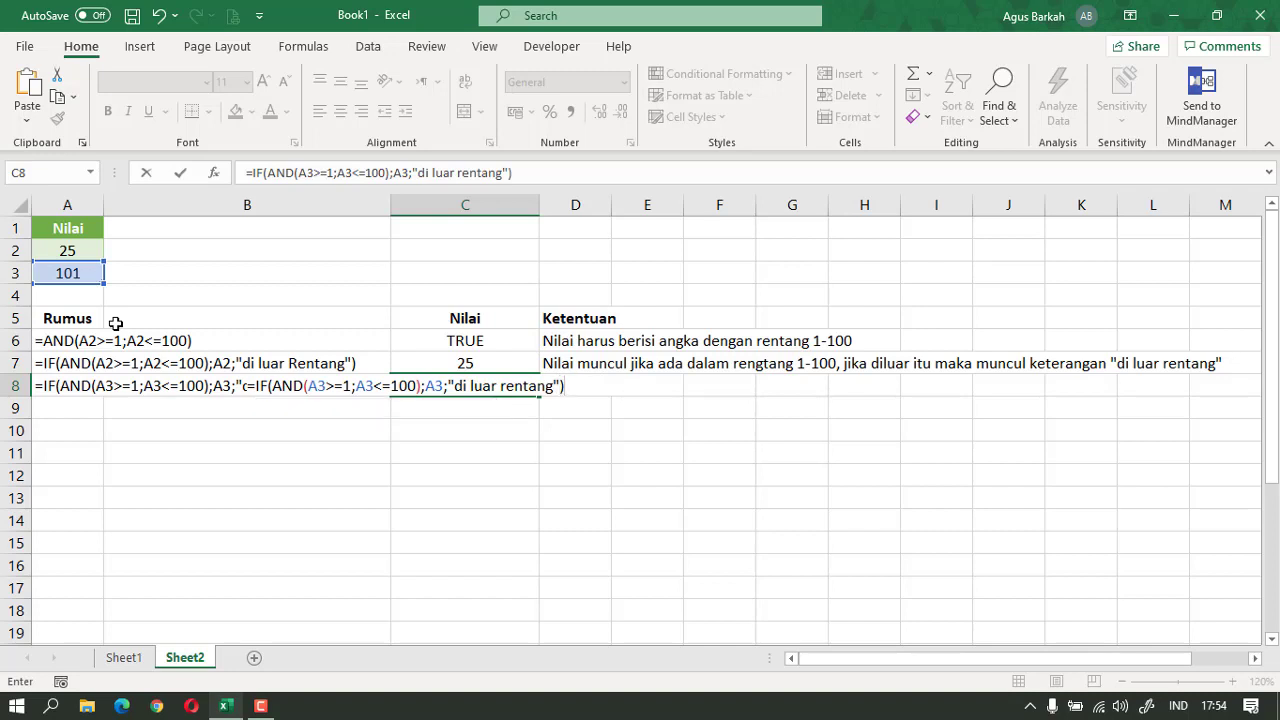
key("Return")
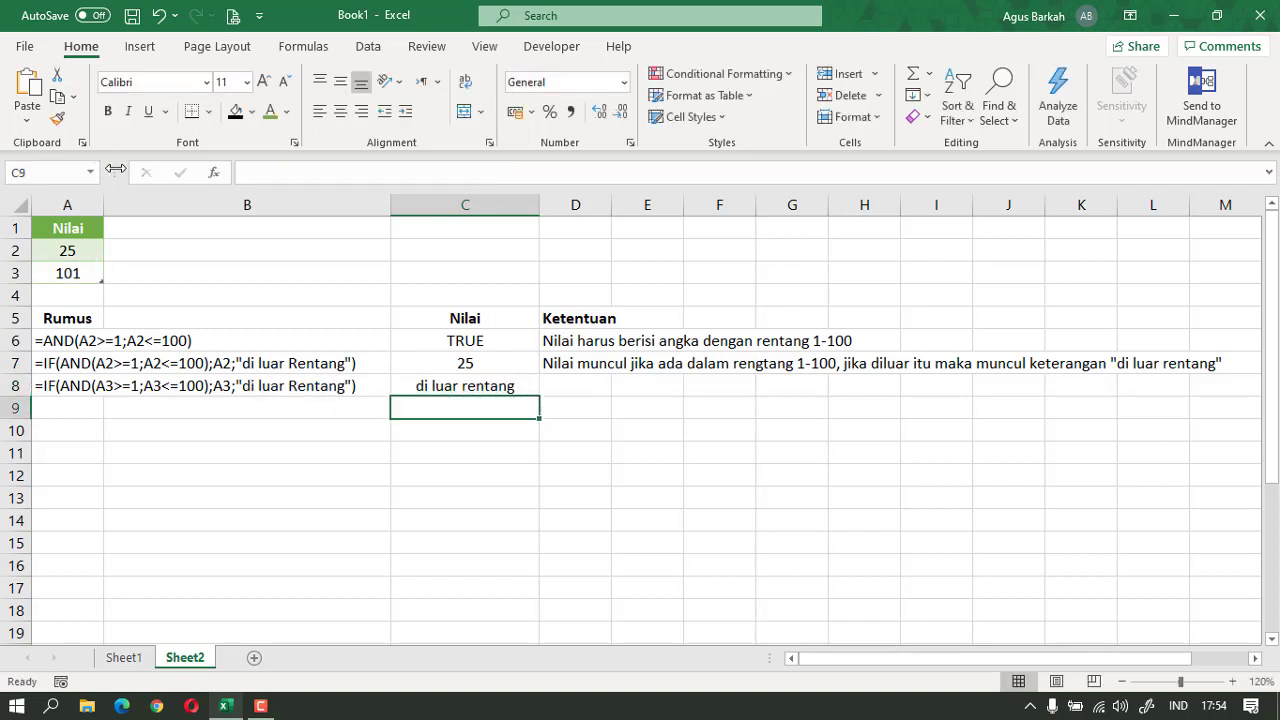
left_click(86, 279)
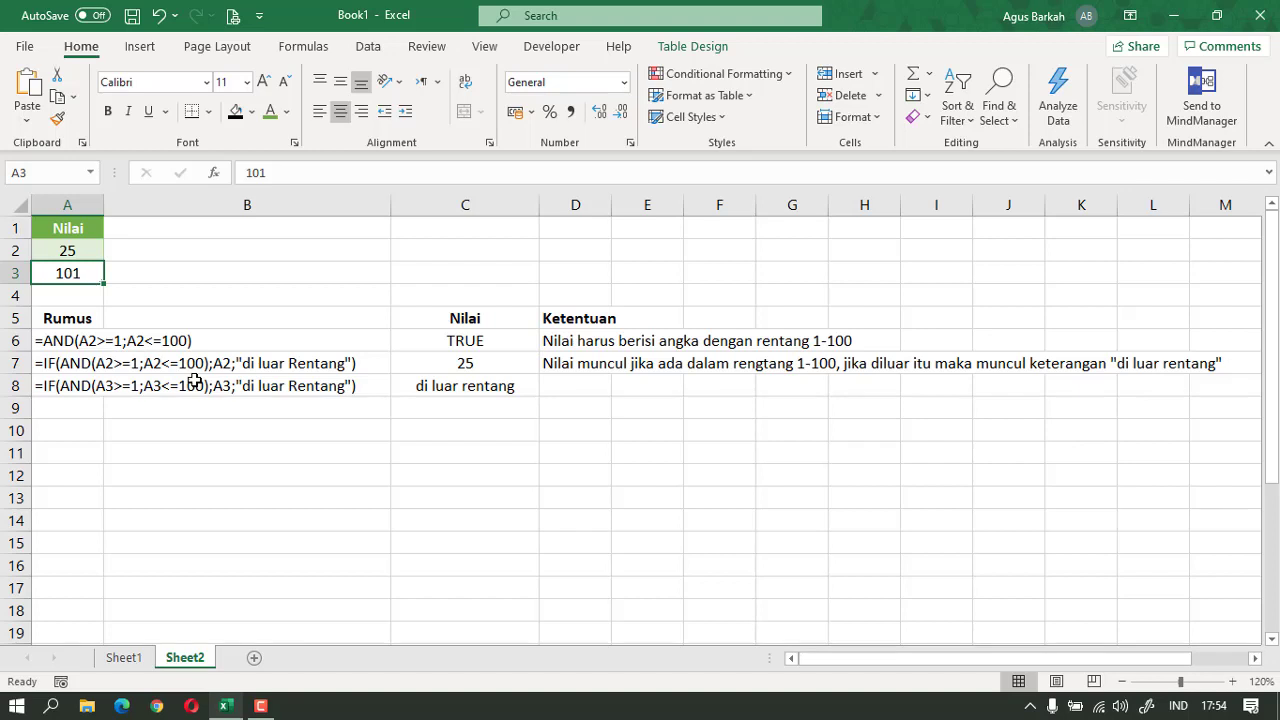
left_click(490, 391)
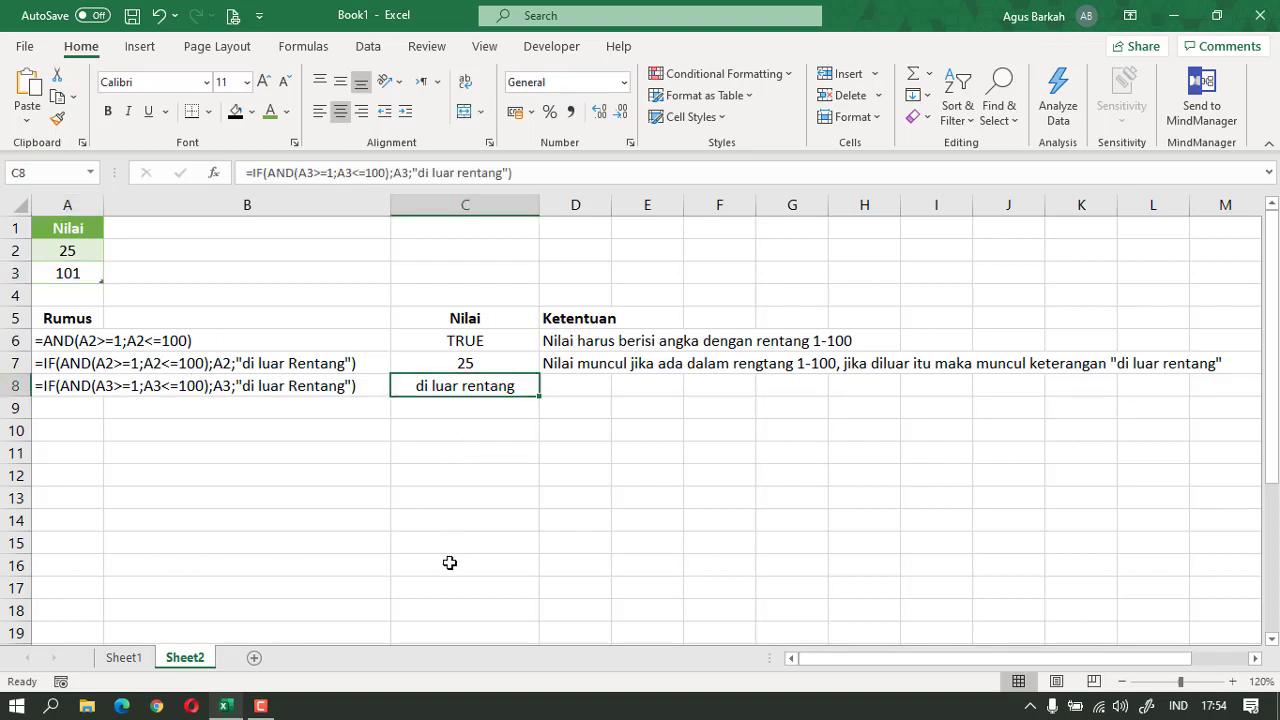